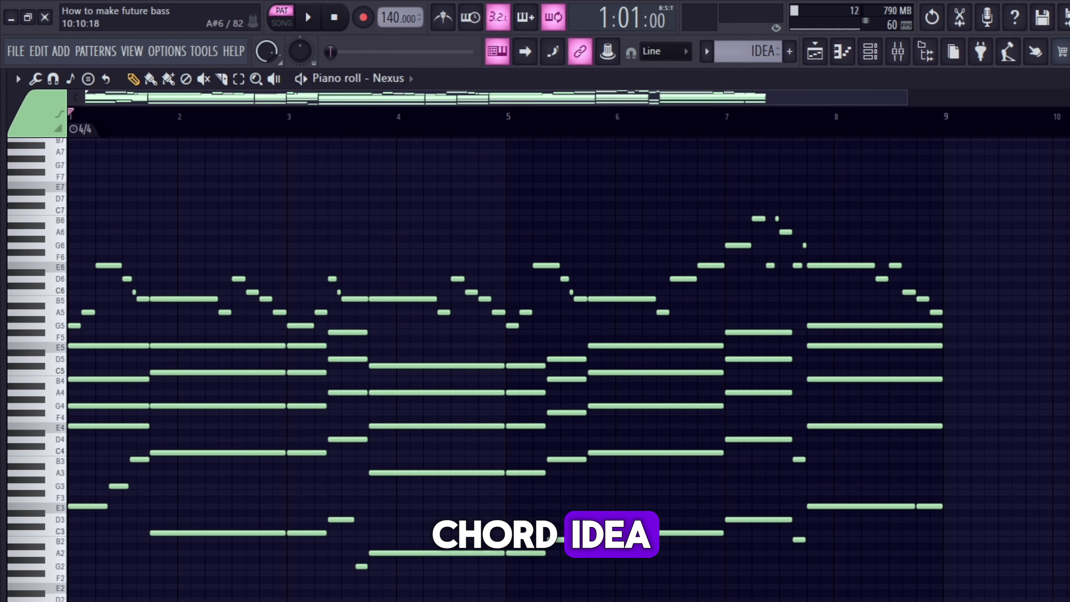
- Play back the chord and melody notes of the IDEA pattern, stopping at the end of bar 8
key(space)
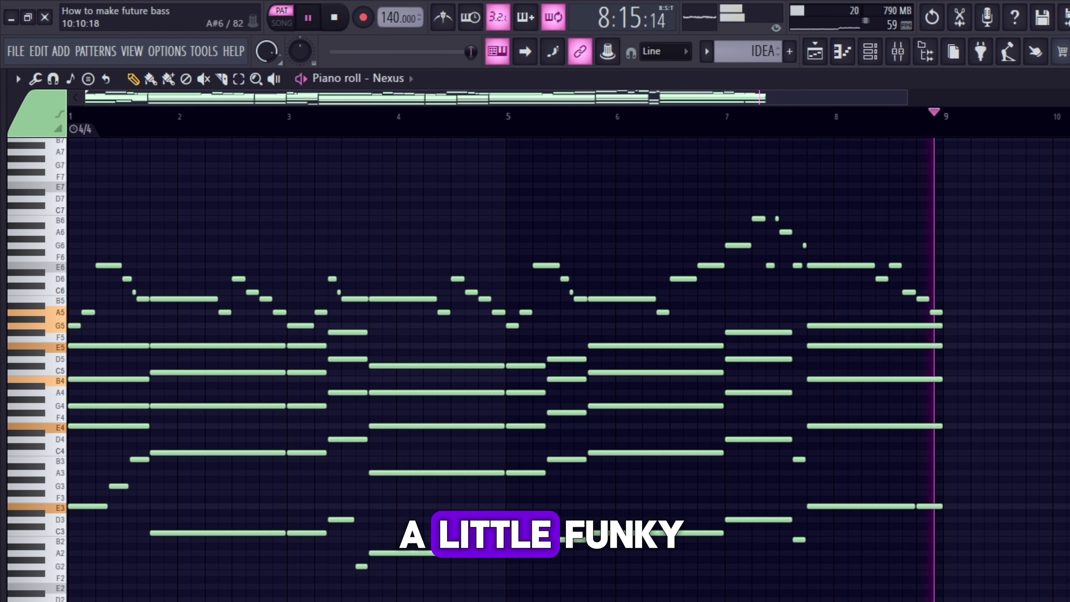
key(space)
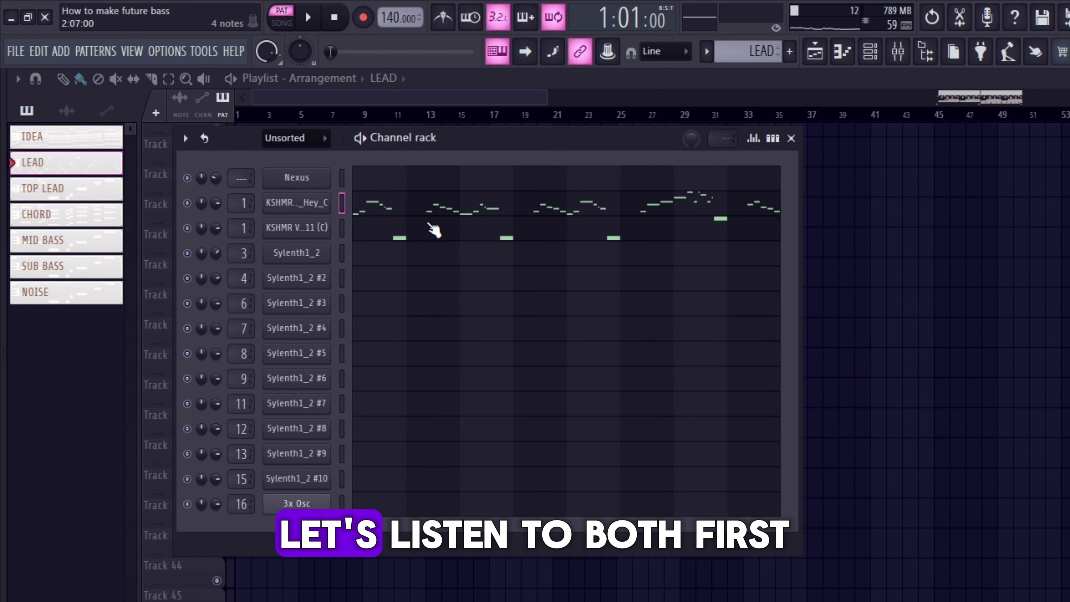
- Inspect the sampler settings and waveforms of the two KSHMR vocal channels in the LEAD pattern
click(298, 215)
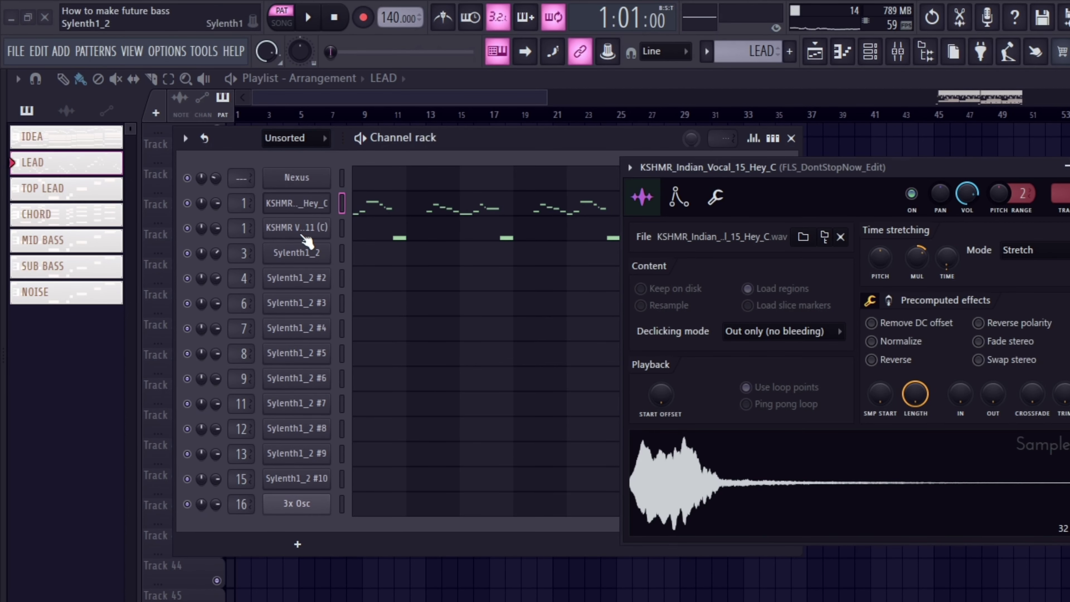
click(300, 230)
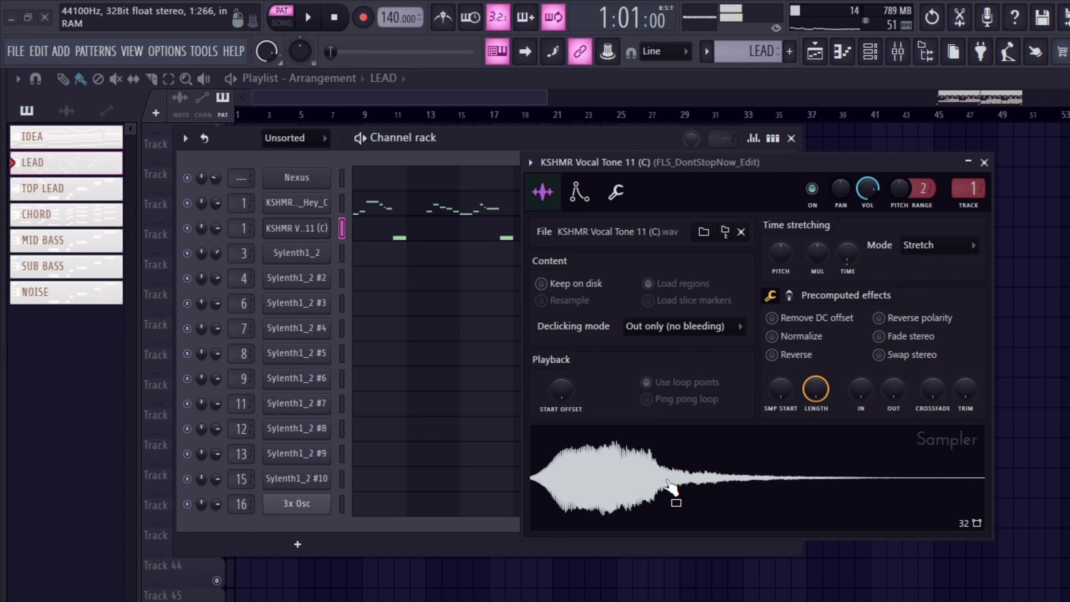
click(985, 162)
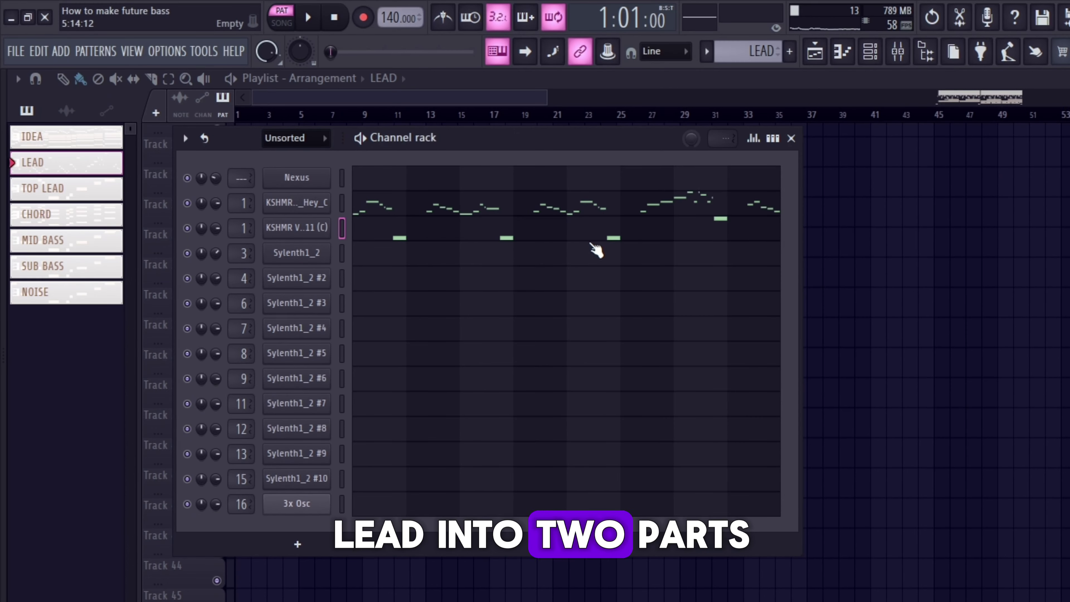
- Play back the LEAD pattern to hear both vocal channels together
click(432, 211)
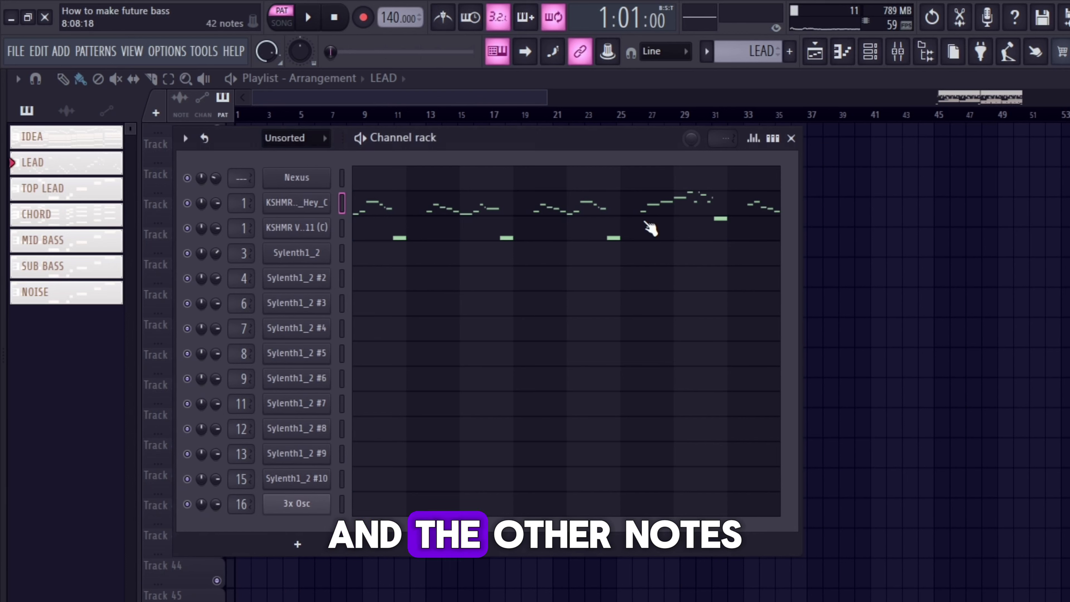
key(space)
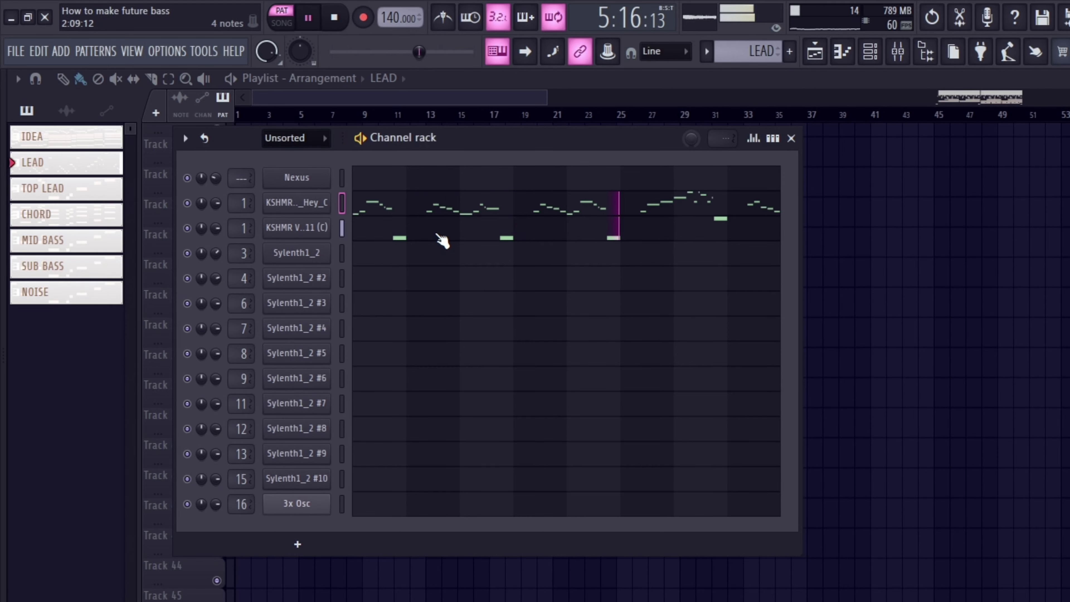
key(space)
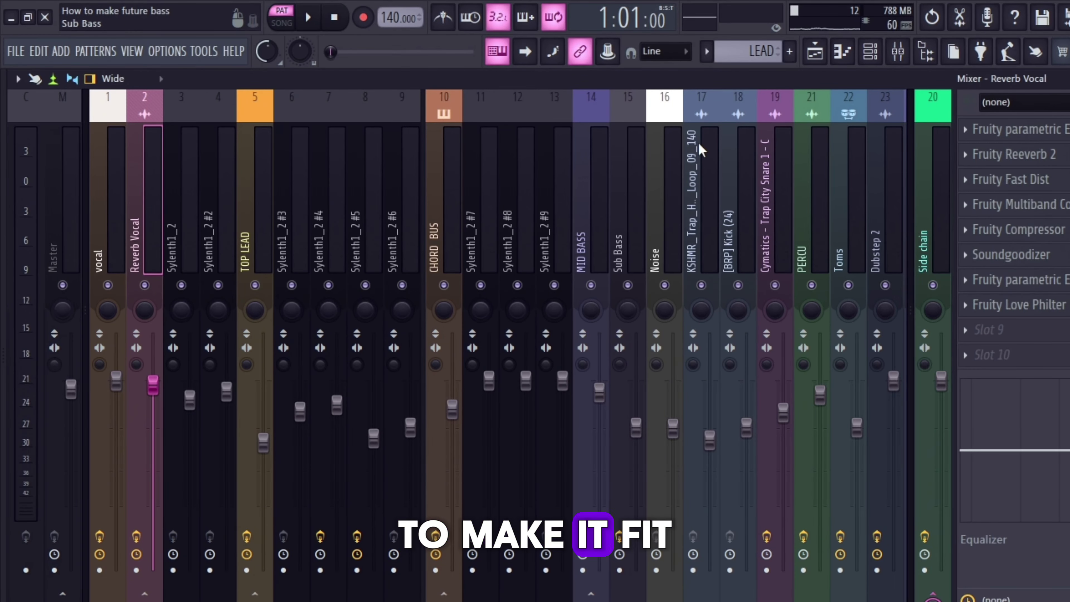
- Examine the settings of the first Fruity parametric EQ 2 and Fruity Reeverb 2 on the Reverb Vocal track
click(1028, 130)
drag(392, 160, 406, 142)
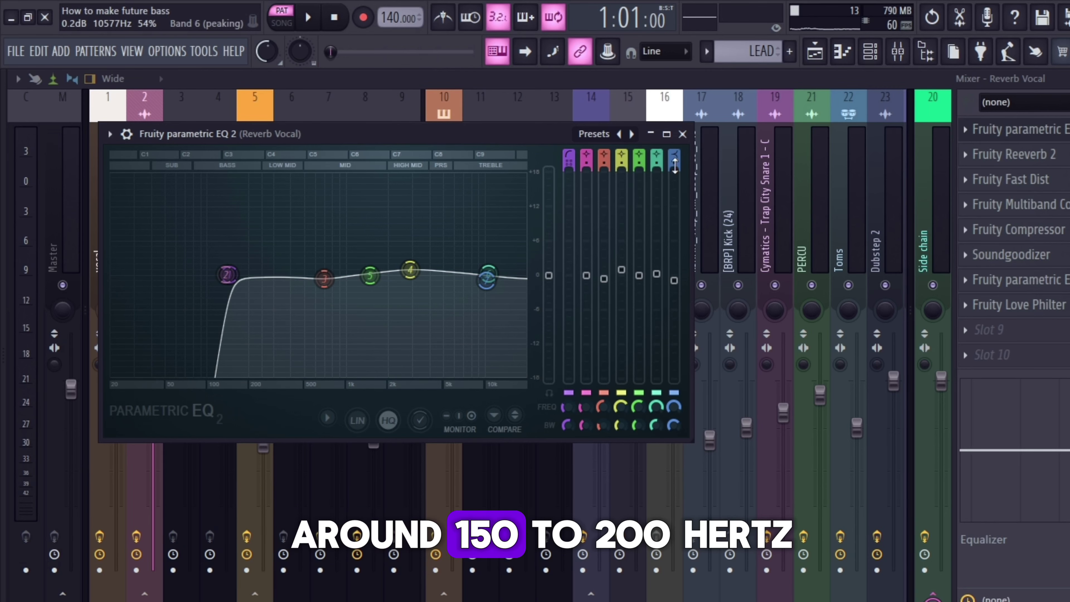
click(684, 134)
click(1011, 155)
drag(350, 221, 326, 175)
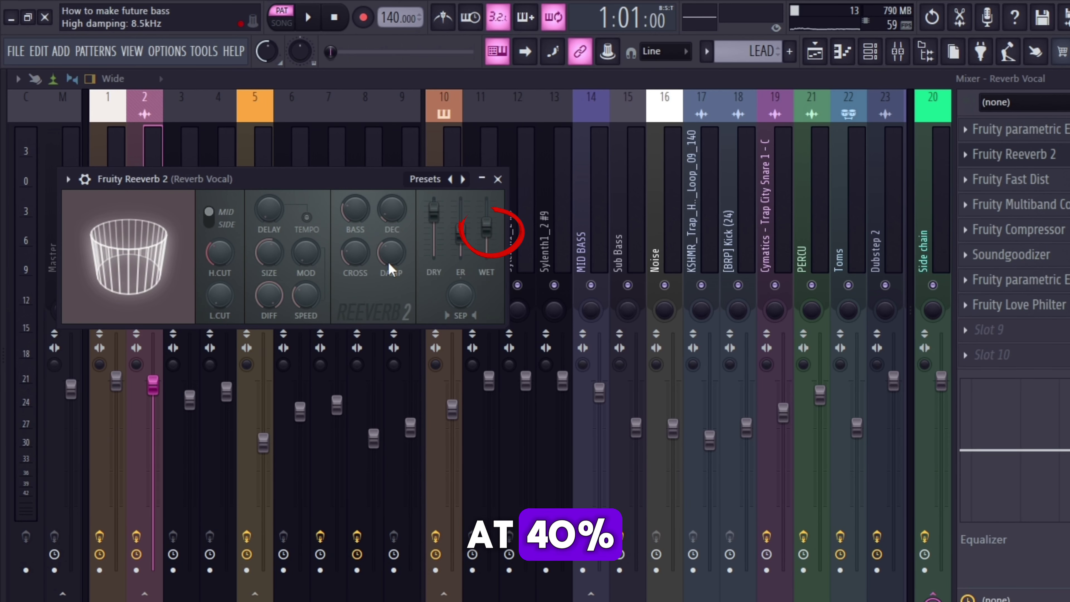
click(497, 179)
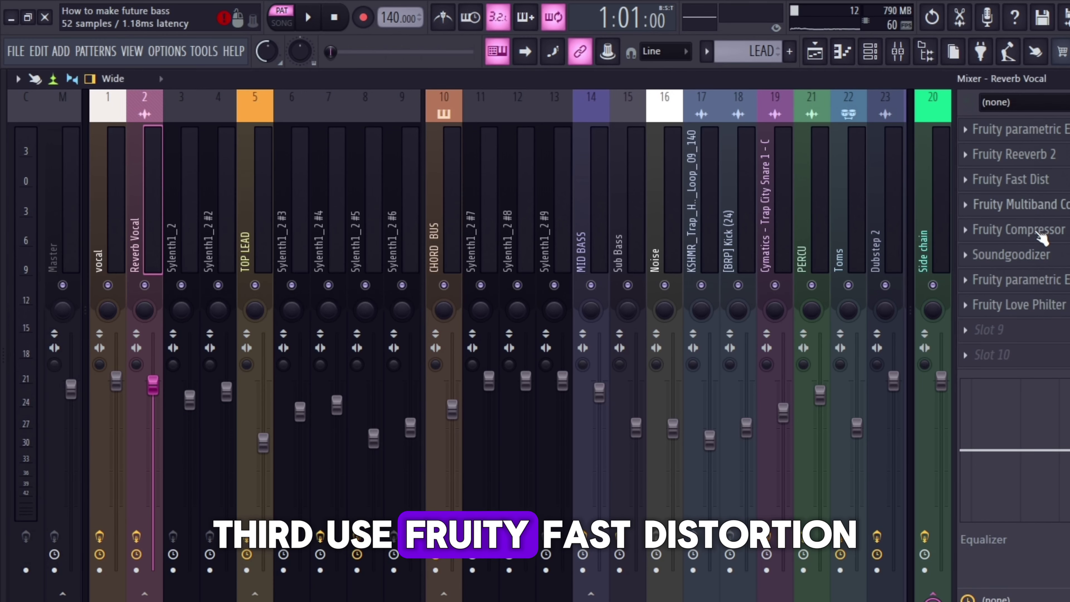
- Nudge the pre-amplification up slightly in Fruity Fast Dist on the Reverb Vocal track
click(1012, 180)
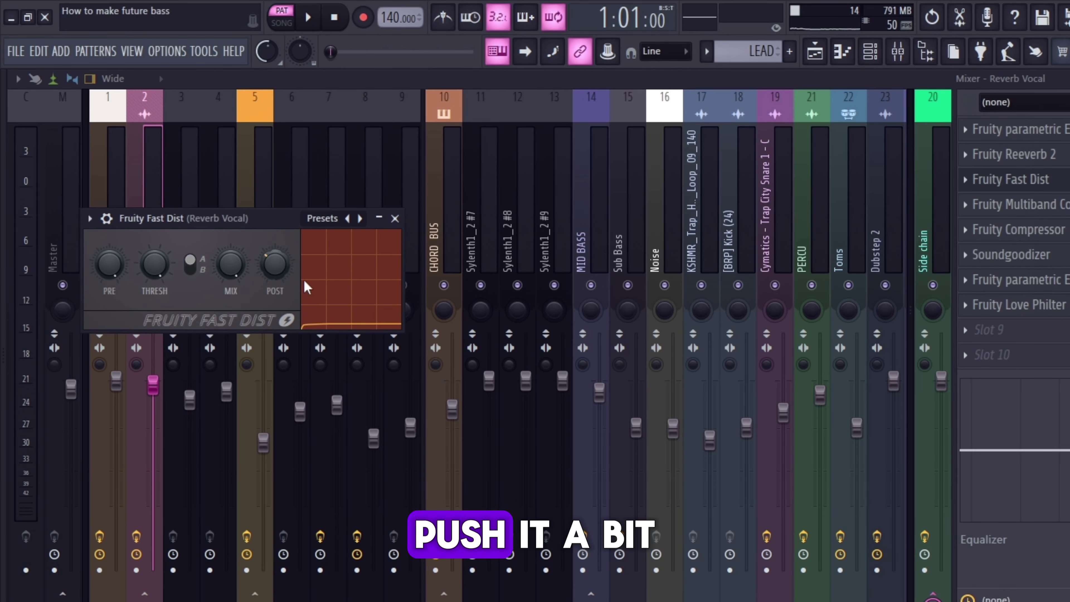
drag(114, 263, 115, 252)
click(395, 219)
- Examine the Fruity Compressor settings and the Soundgoodizer mode and amount on the Reverb Vocal track
click(1032, 230)
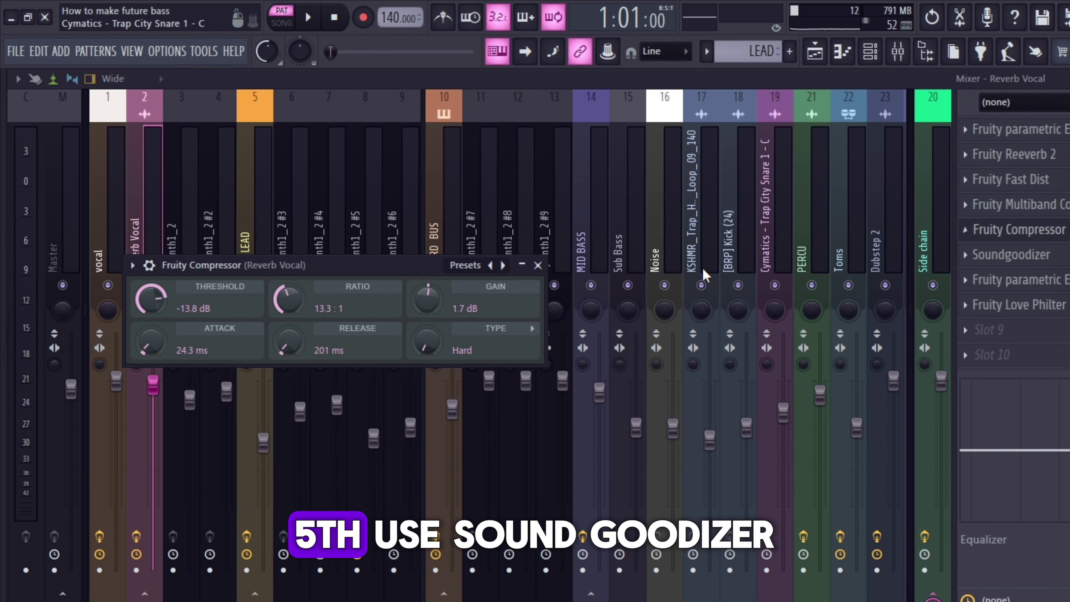
click(1028, 255)
drag(220, 281, 178, 180)
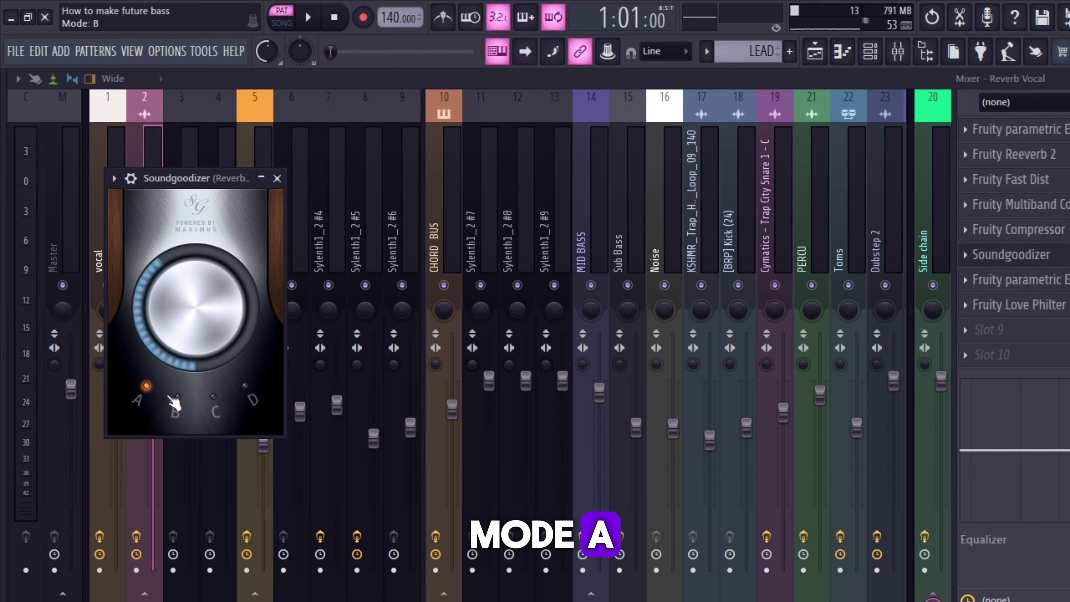
click(276, 178)
- Examine the second Fruity parametric EQ 2 curve and the Fruity Love Philter settings on the Reverb Vocal track
click(1028, 280)
drag(385, 315, 251, 174)
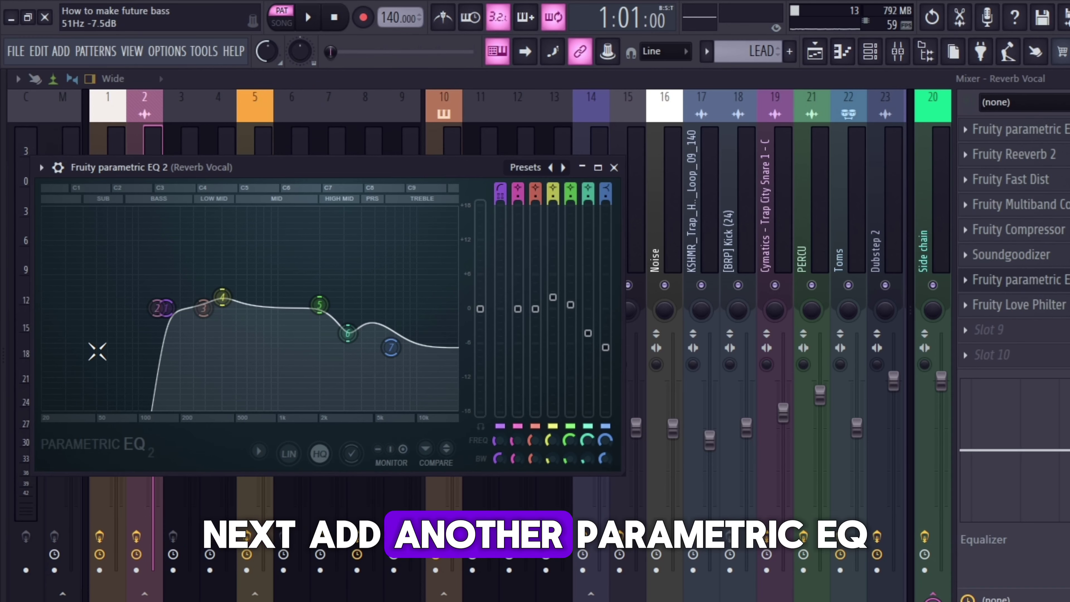
click(614, 168)
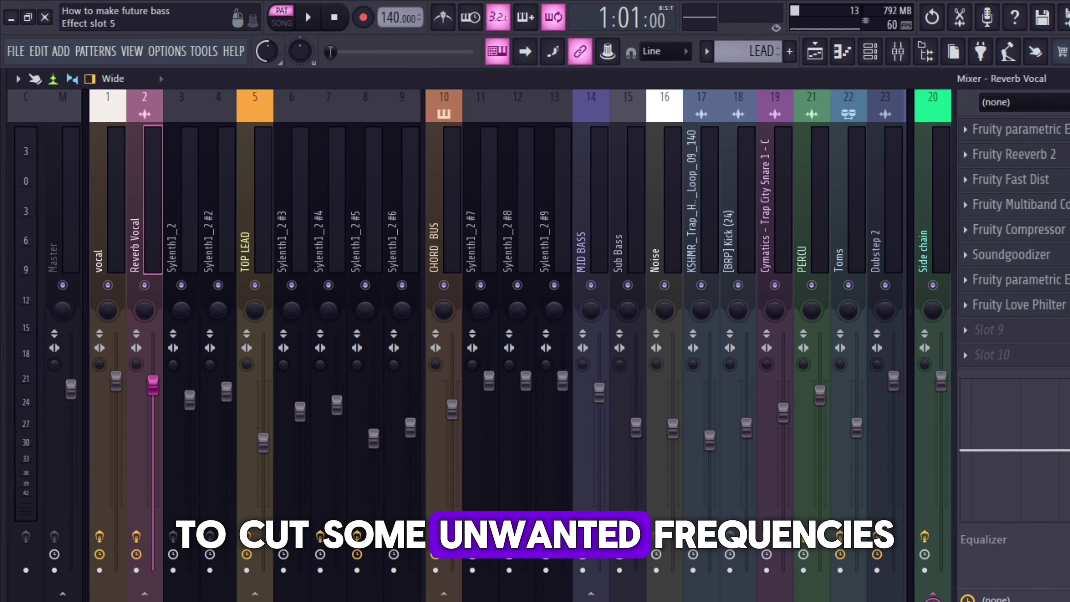
click(1023, 304)
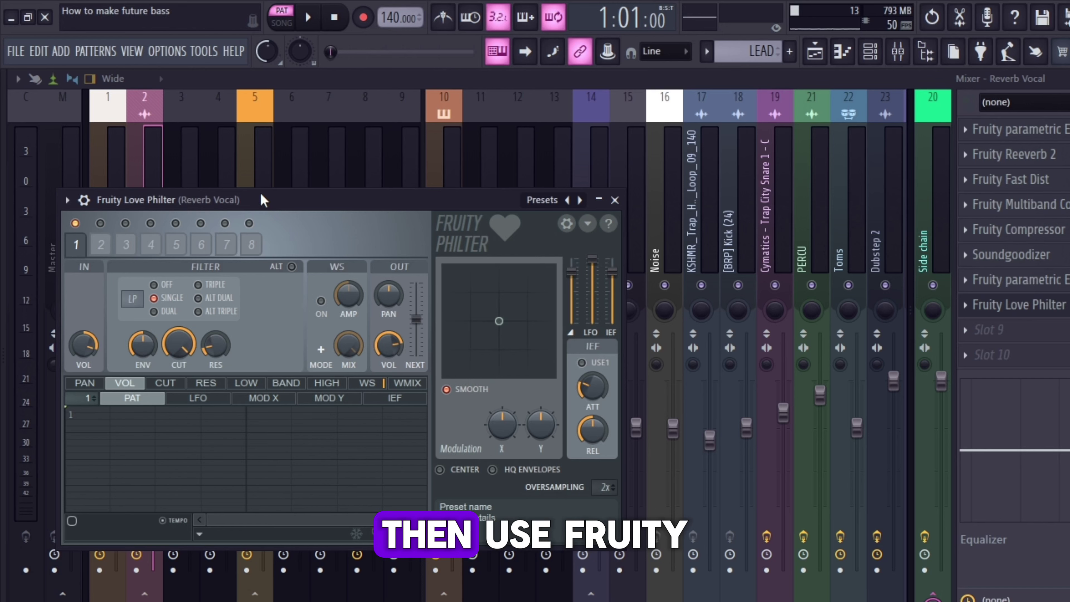
click(615, 200)
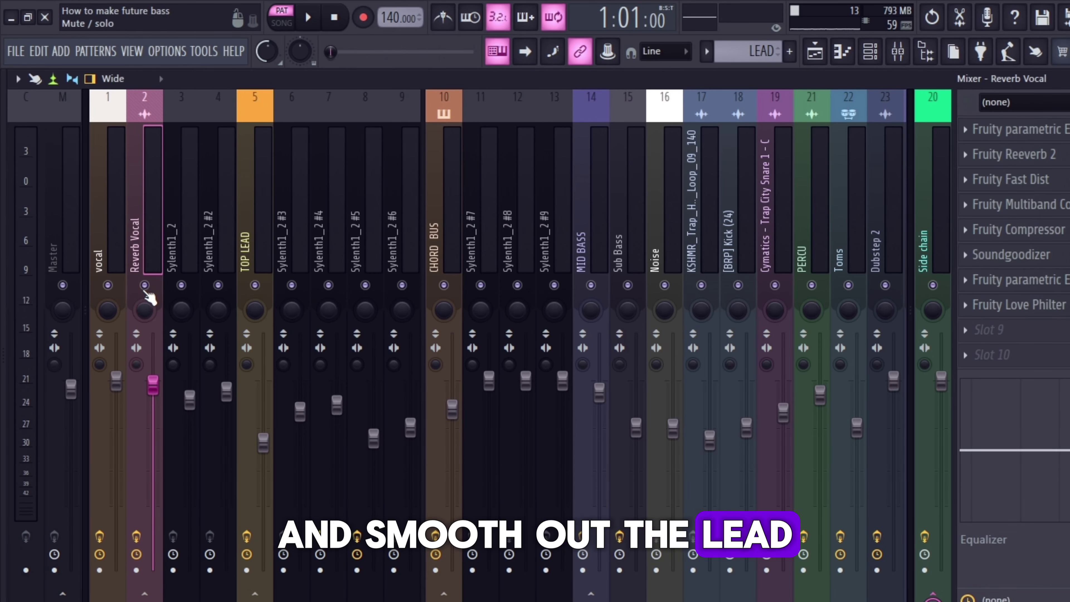
- Play the LEAD pattern with the Reverb Vocal effects bypassed and again with them enabled to compare the sound
key(space)
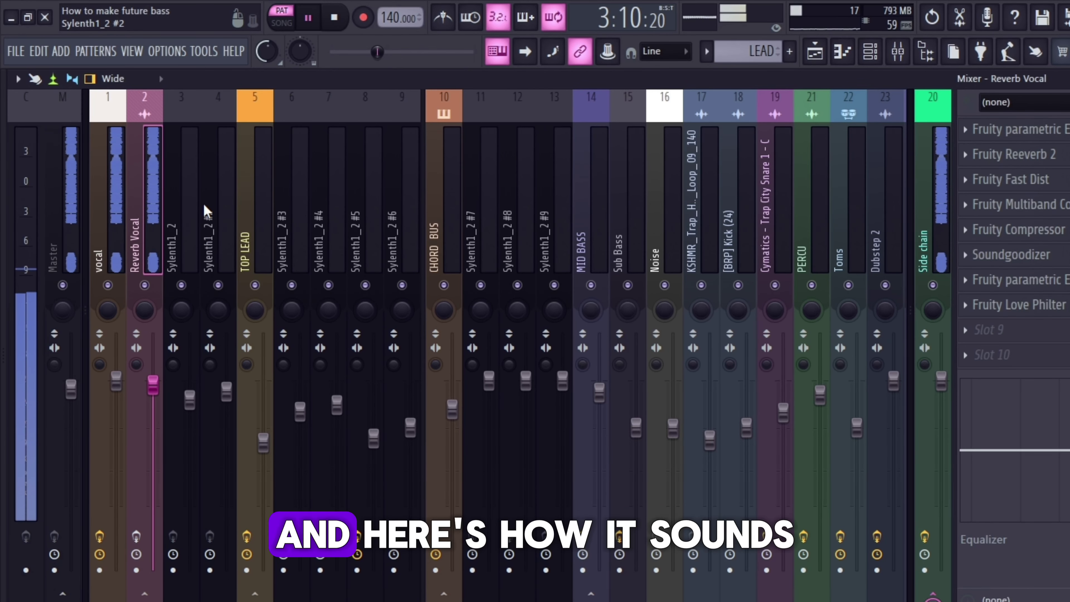
key(space)
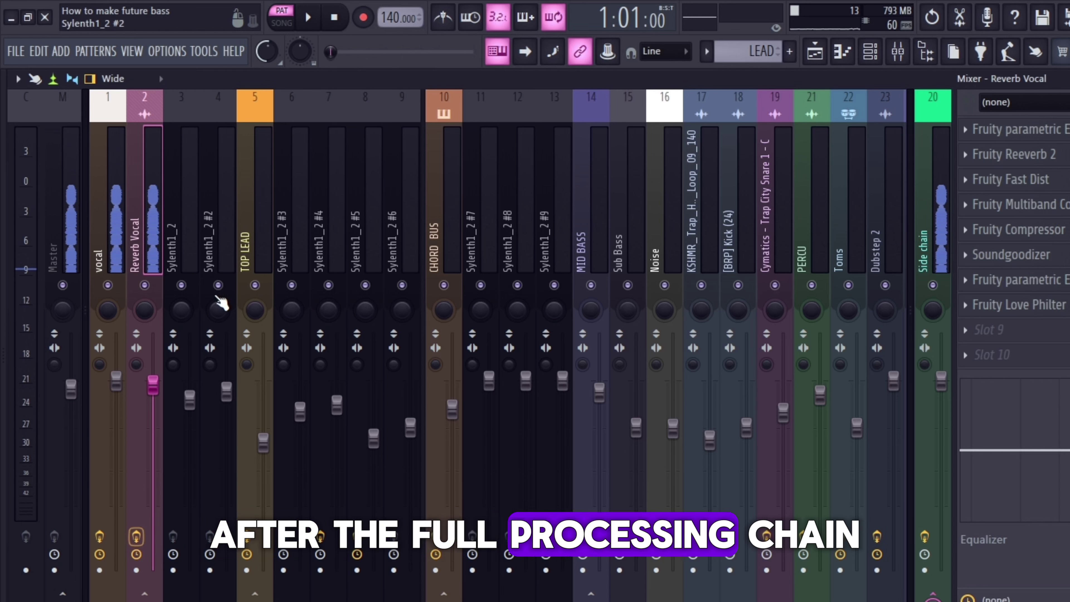
key(space)
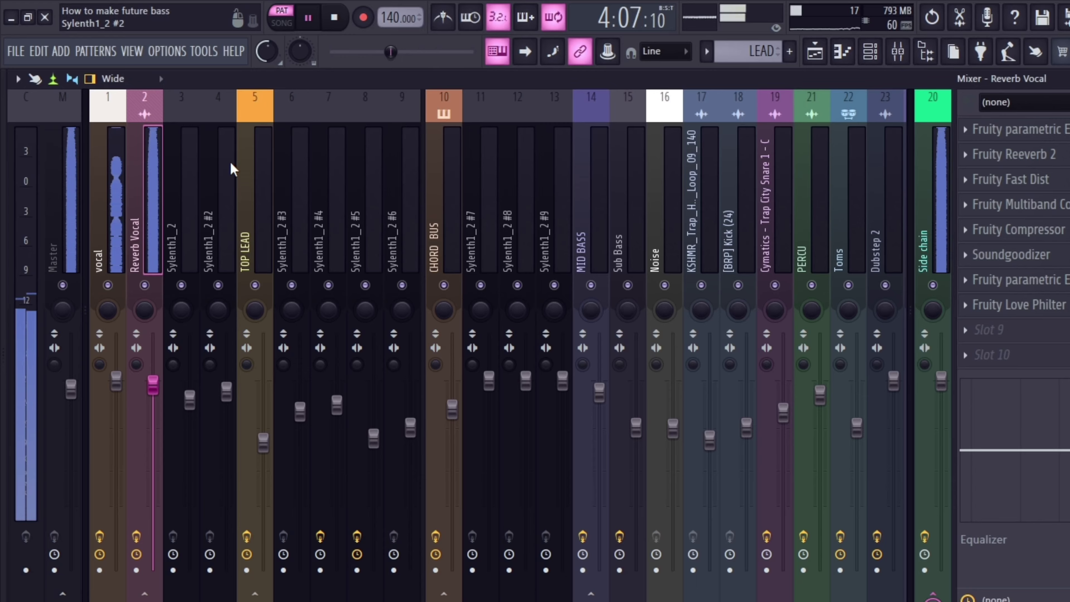
key(space)
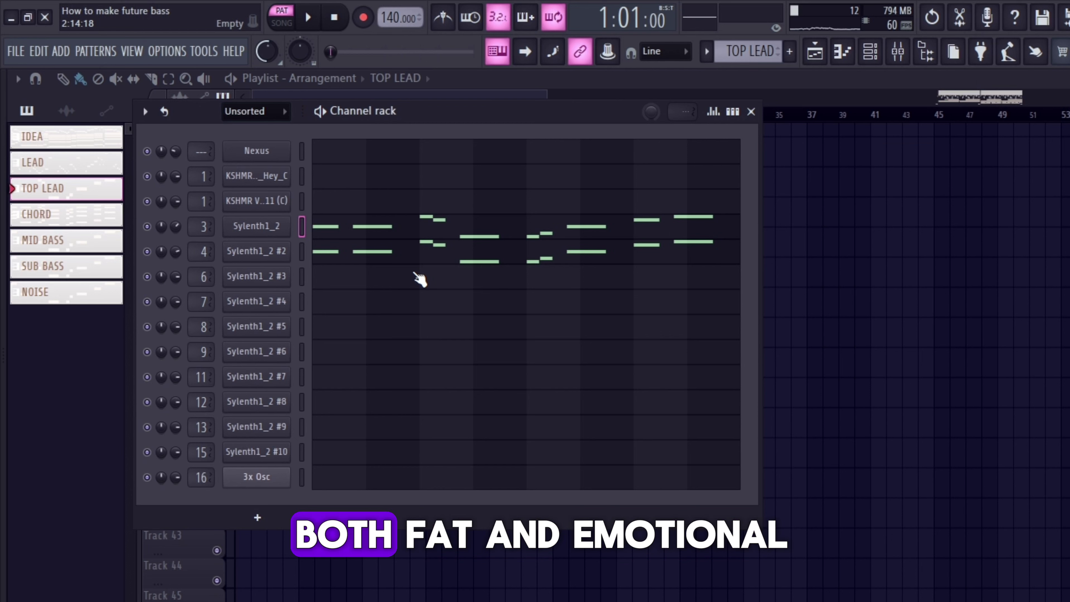
- Audition a note on the TOP LEAD pattern's first Sylenth1 channel and examine the TOP LEAD track's parametric EQ curve
key(d)
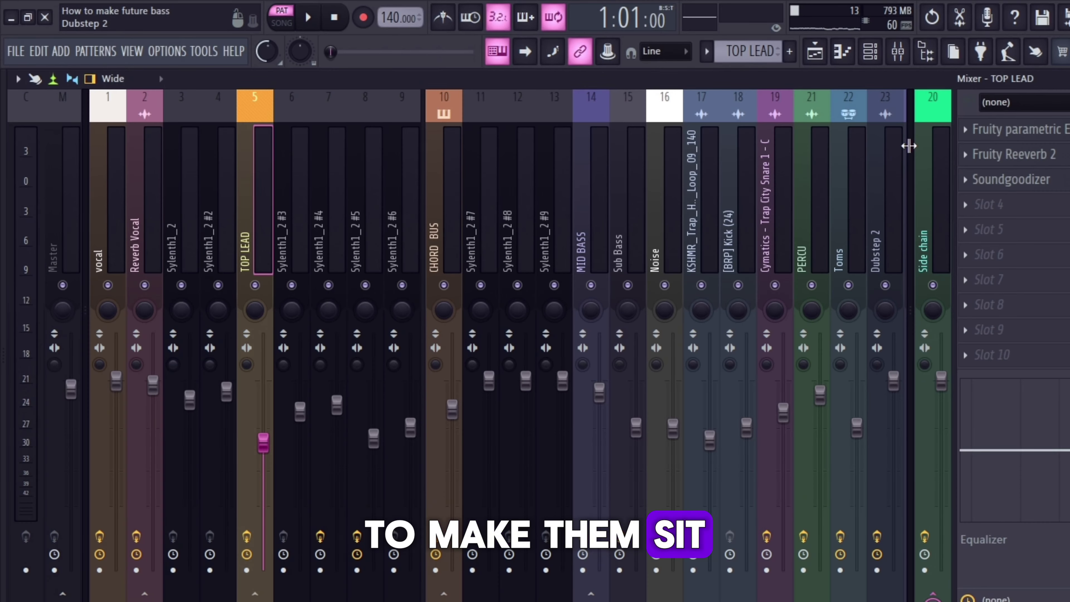
click(1045, 130)
drag(323, 207, 300, 128)
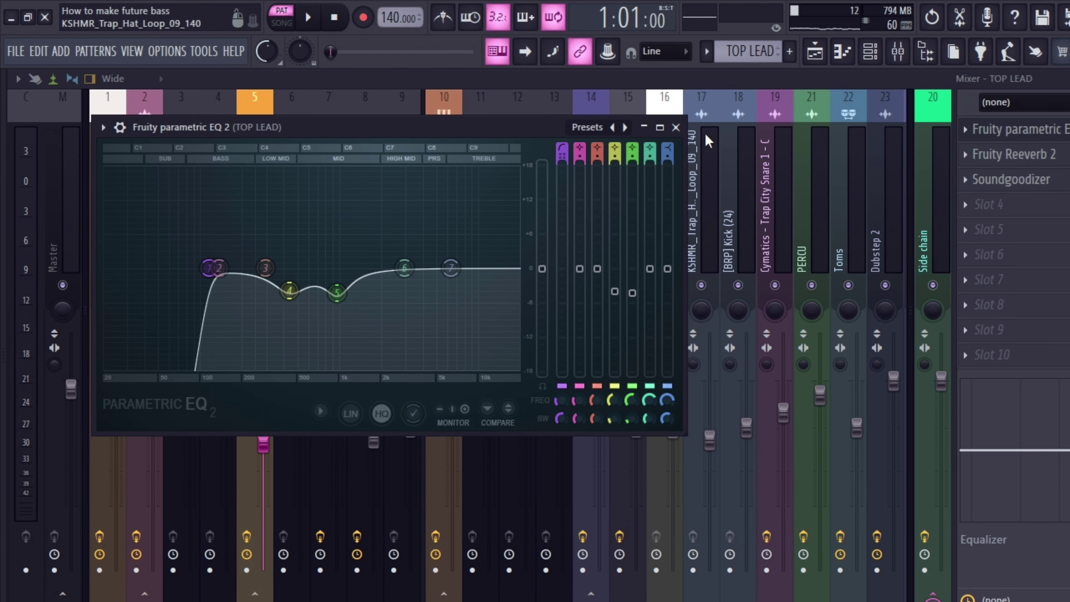
click(676, 127)
- Examine the Fruity Reeverb 2 and Soundgoodizer settings on the TOP LEAD track
click(983, 167)
drag(363, 239, 354, 227)
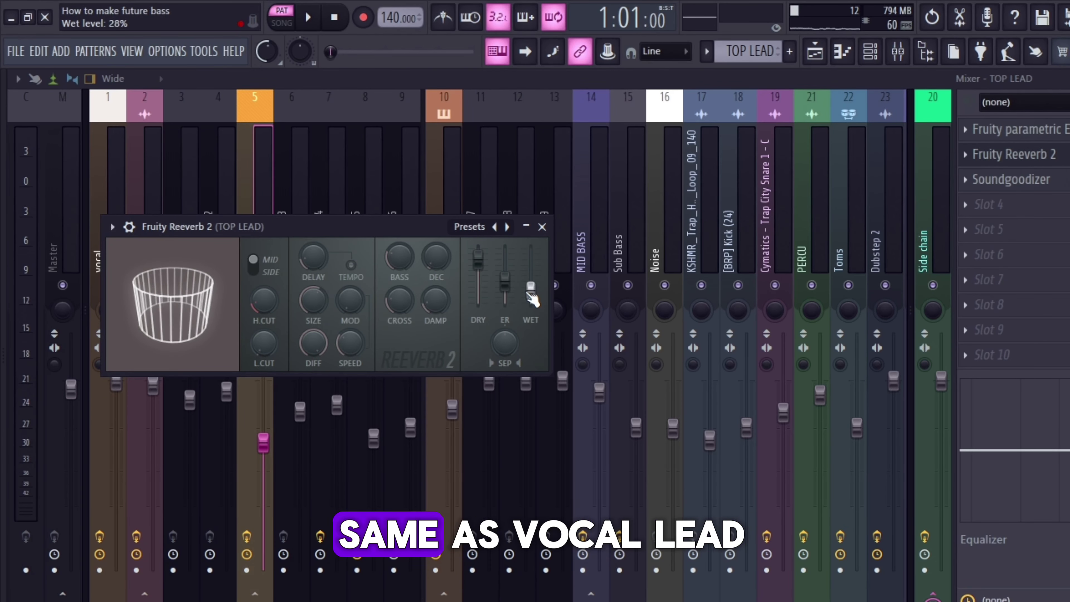
click(543, 227)
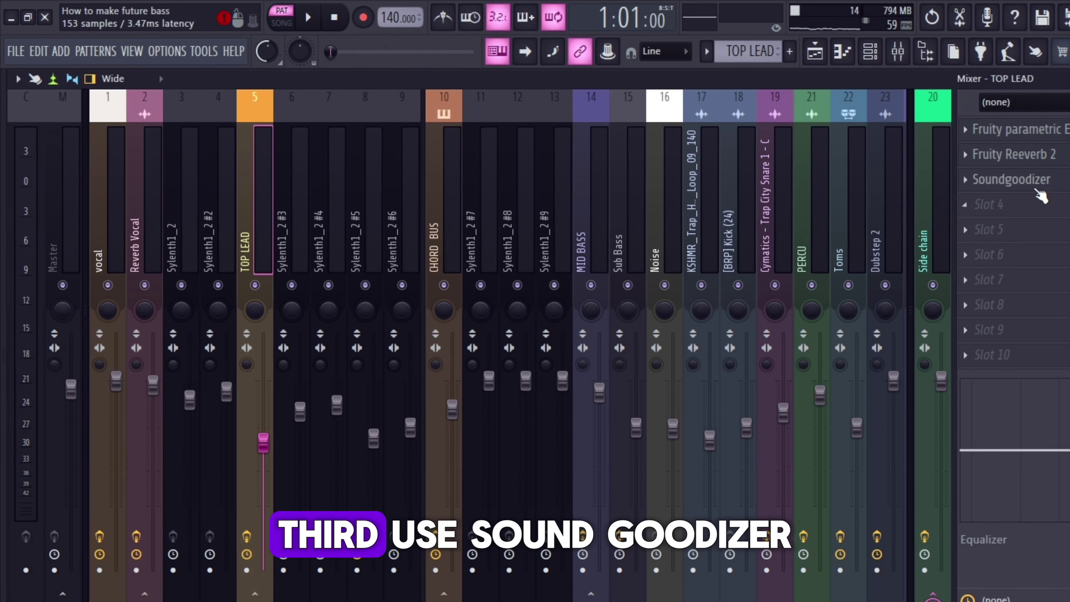
click(1012, 179)
drag(251, 236, 285, 221)
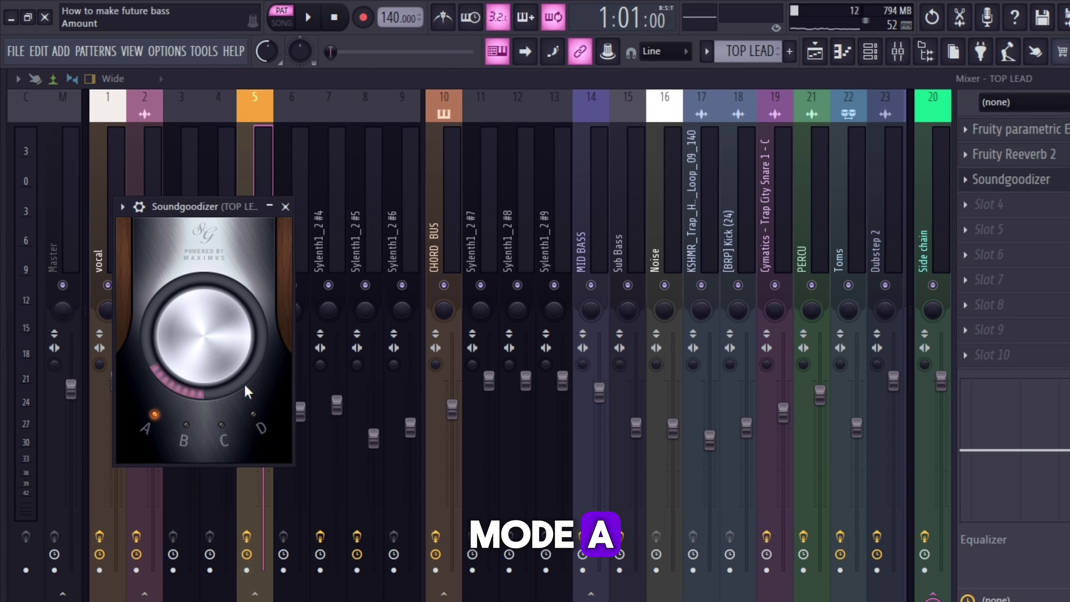
click(285, 206)
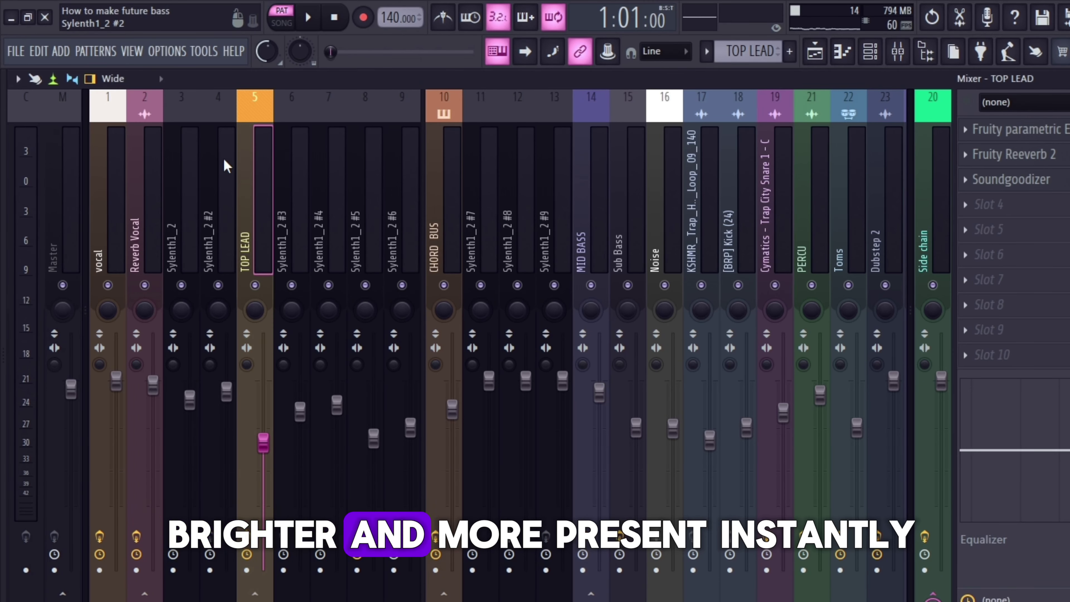
- Play the TOP LEAD pattern with its track's effects bypassed and again with them re-enabled to compare the sound
click(250, 537)
key(space)
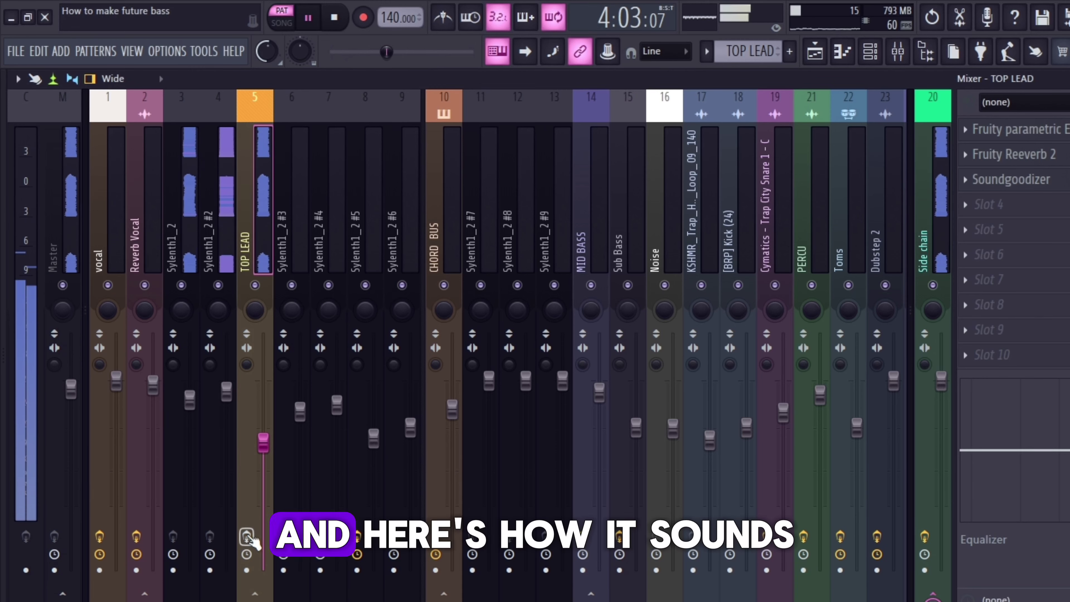
key(space)
click(247, 538)
key(space)
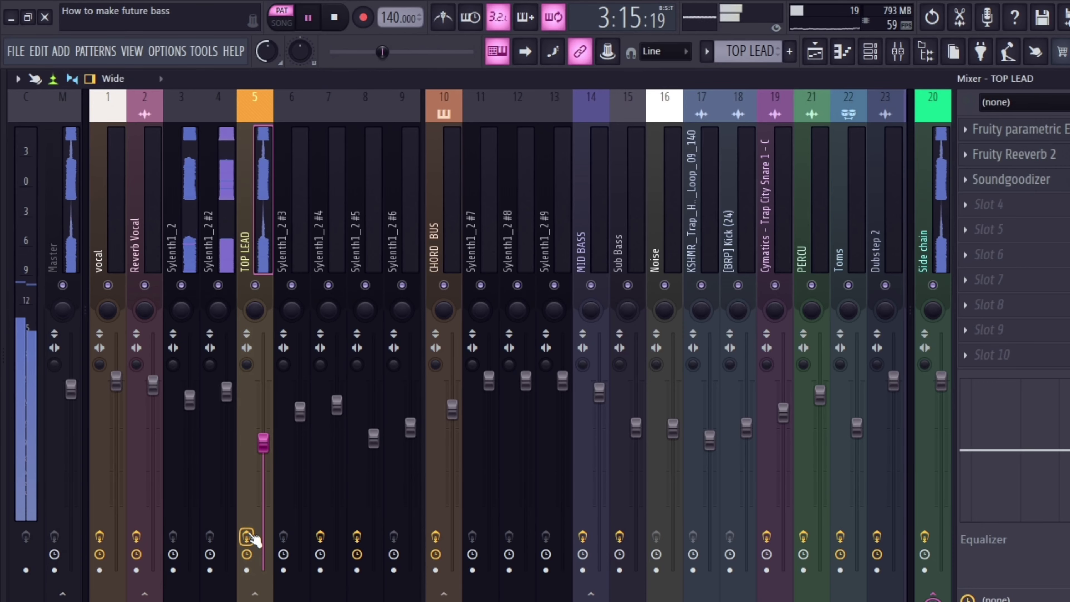
key(space)
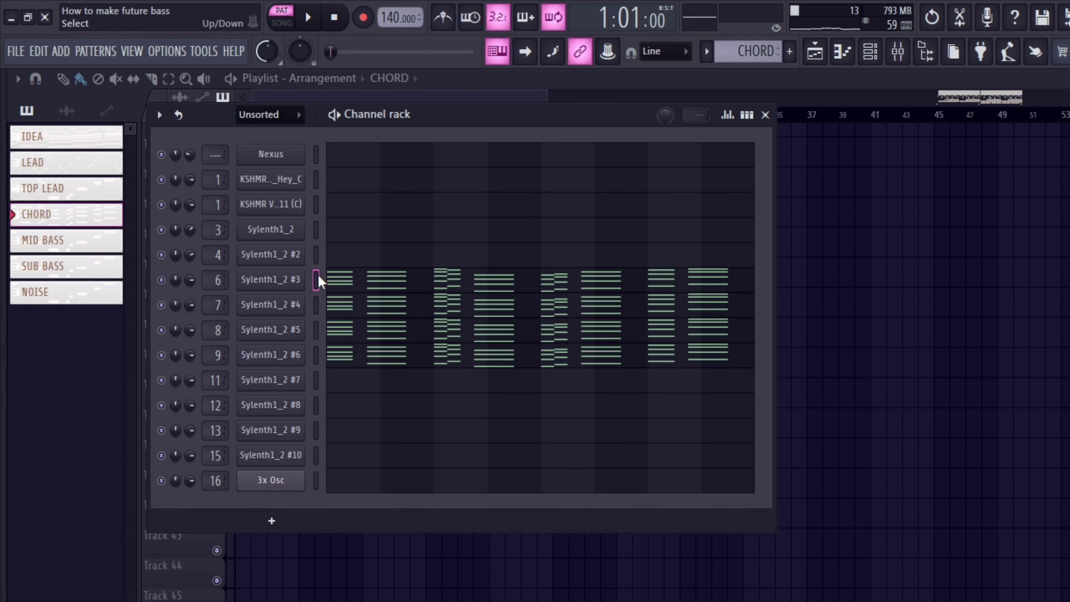
- Audition single notes on the CHORD pattern's four layered synths, Sylenth1_2 #3 through #6
key(z)
key(d)
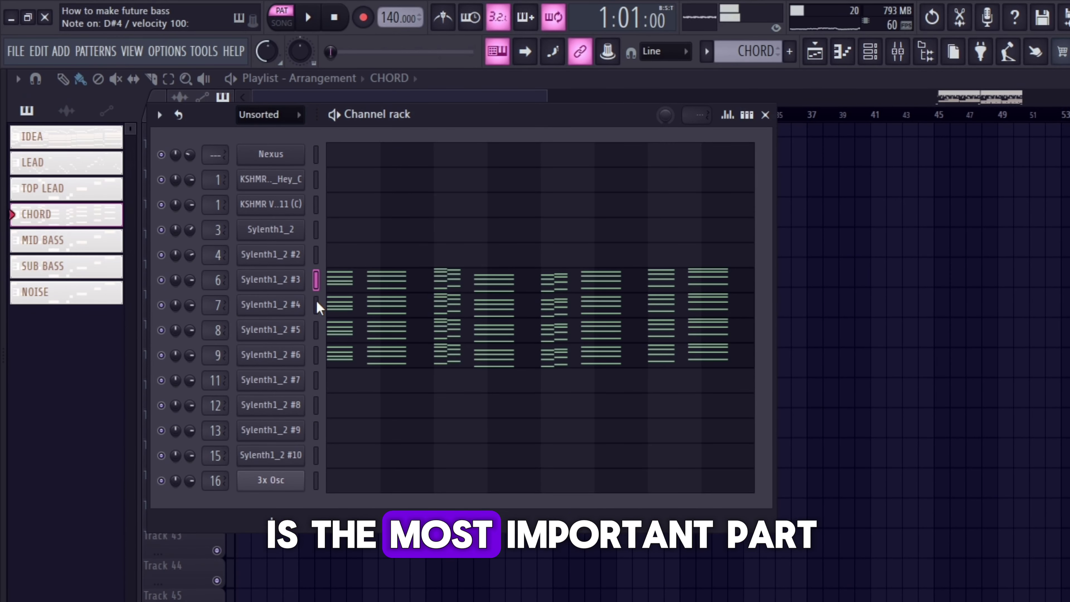
click(316, 304)
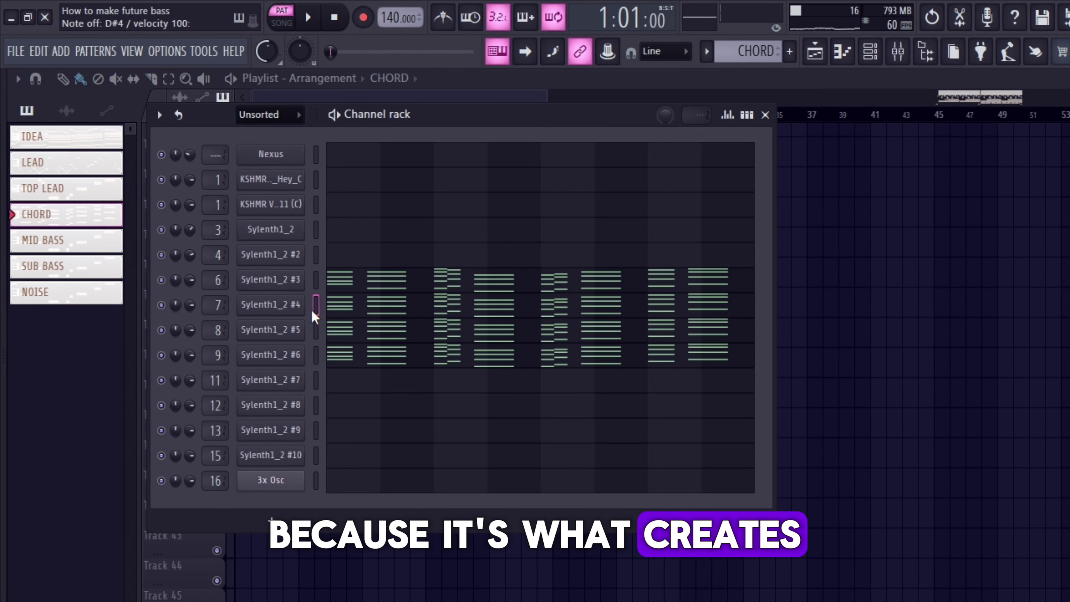
key(t)
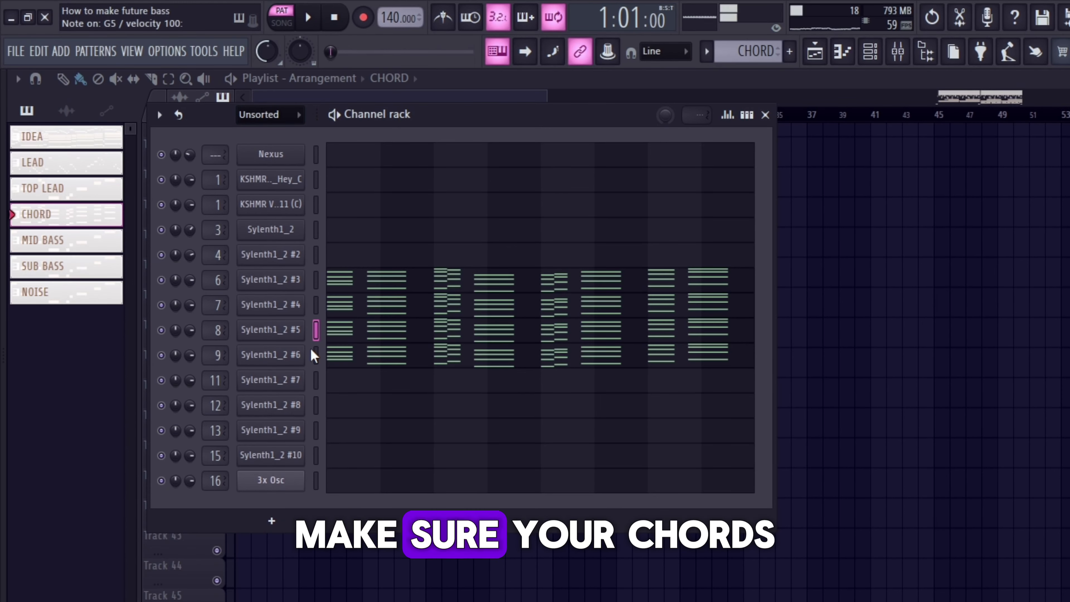
key(e)
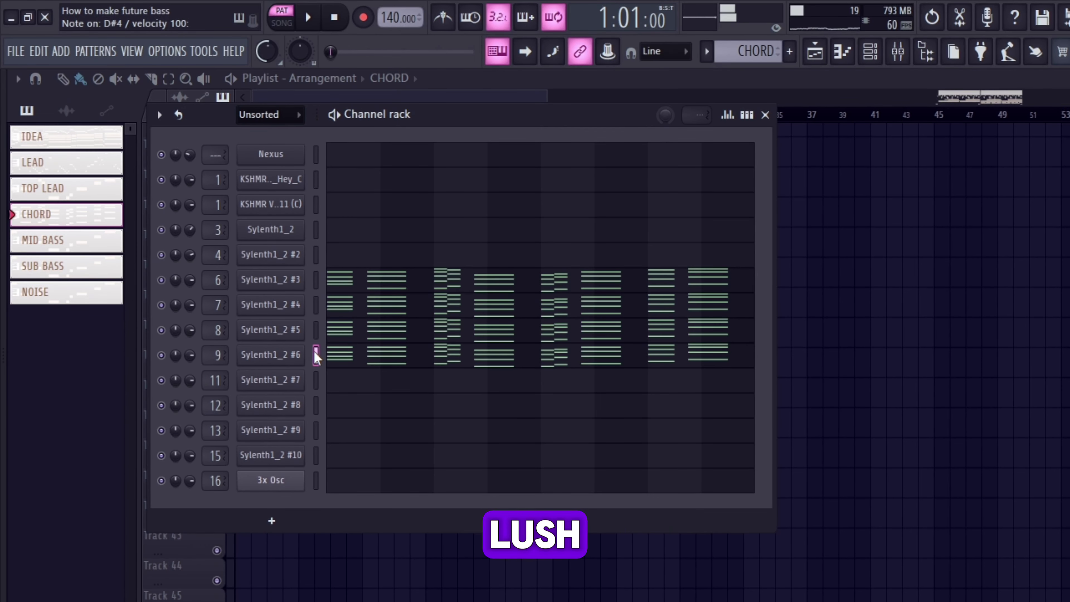
- Audition a note on the CHORD pattern's Sylenth1_2 #6 channel and examine the CHORD BUS track's parametric EQ 2 curve
key(h)
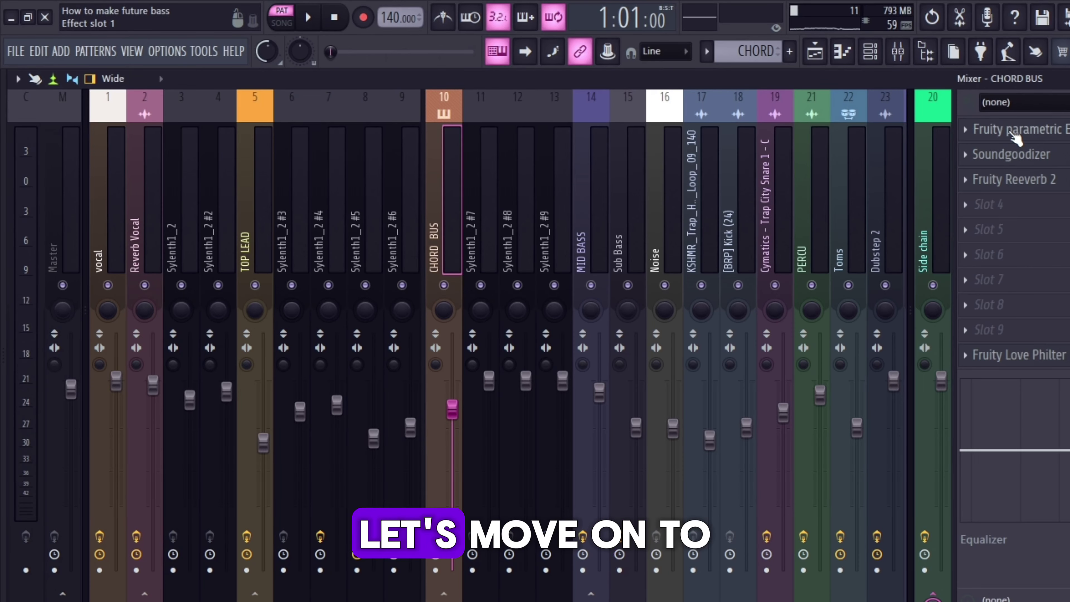
click(1016, 131)
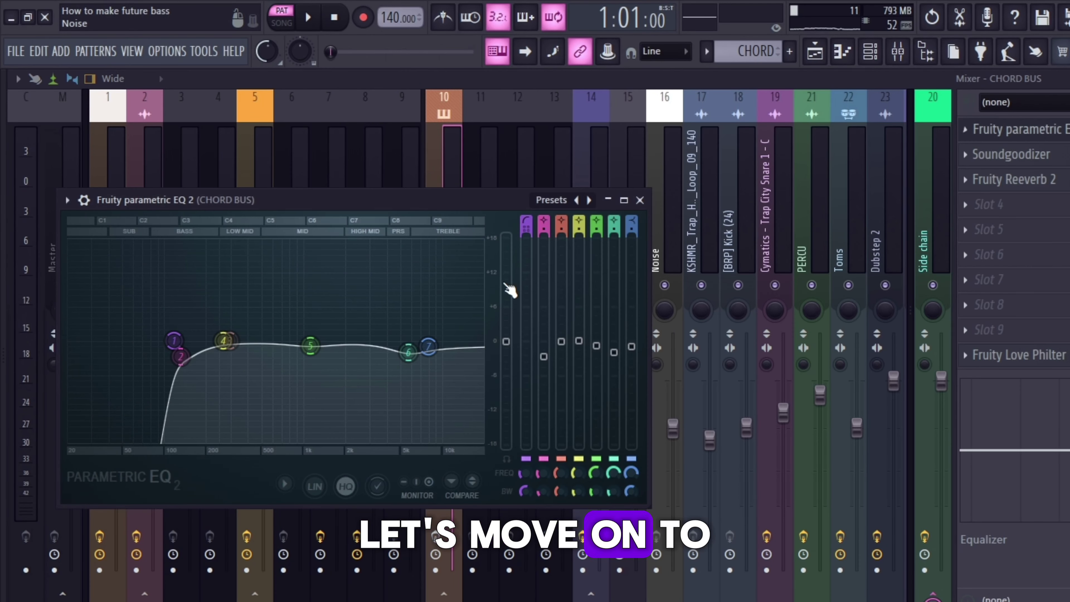
drag(296, 218, 349, 179)
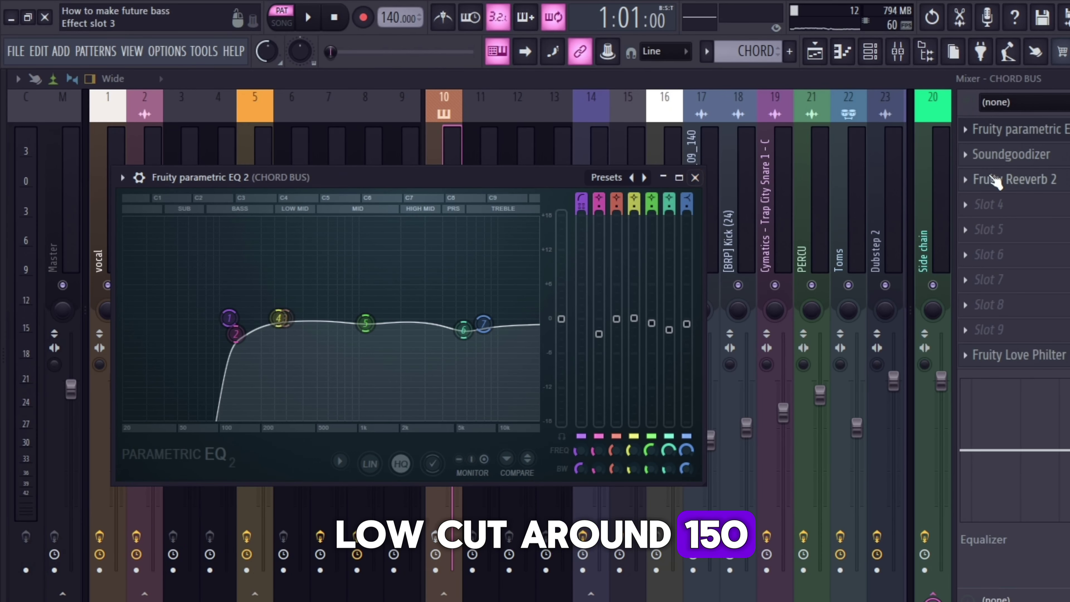
click(696, 177)
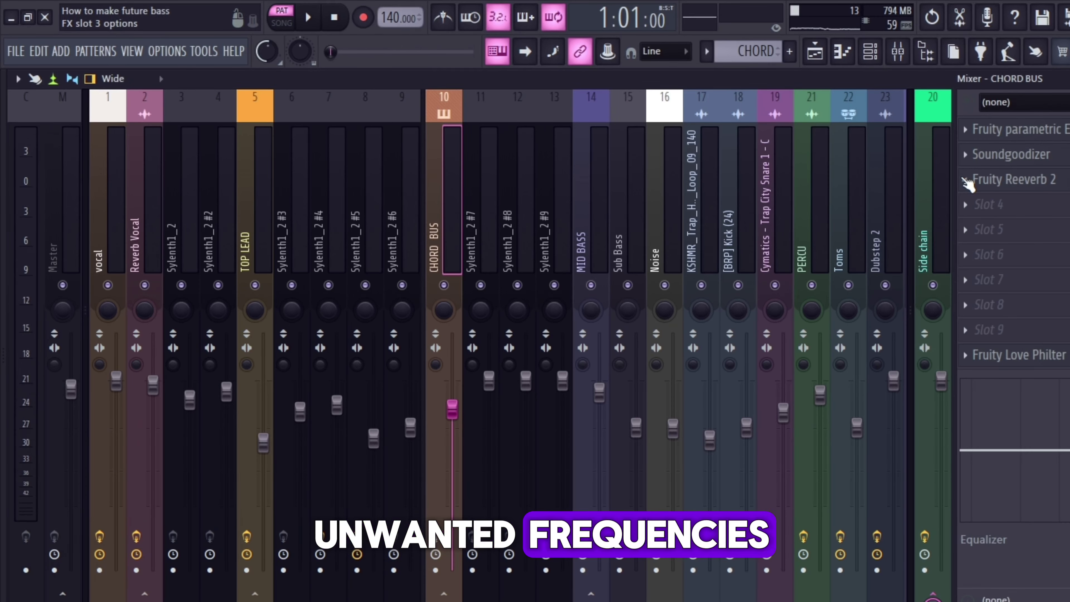
- Examine the Soundgoodizer, Fruity Reeverb 2 and Fruity Love Philter settings on the CHORD BUS track
click(974, 156)
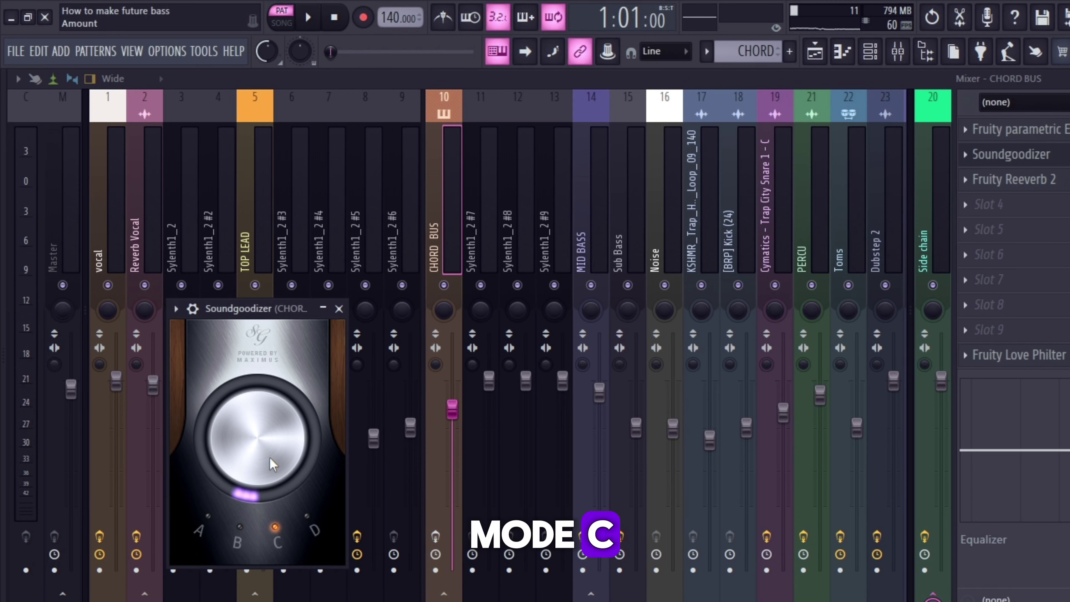
click(339, 309)
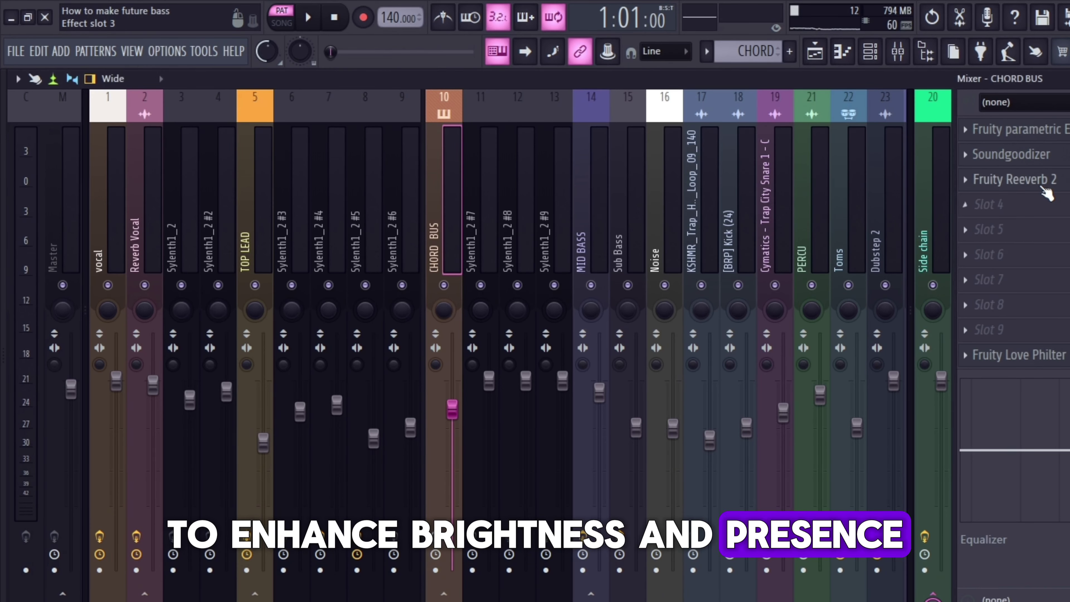
click(1044, 188)
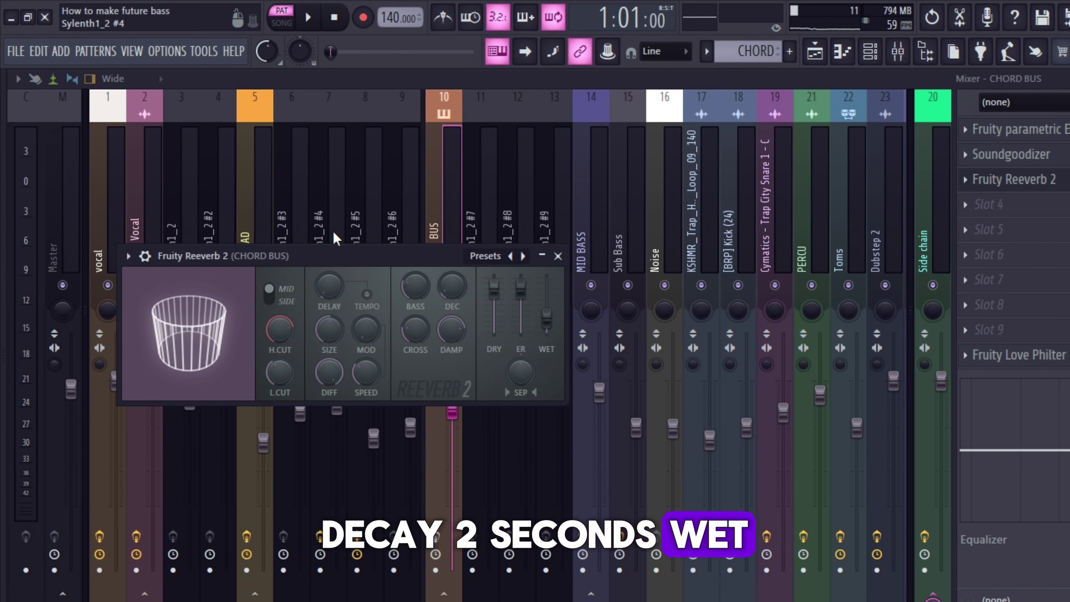
click(559, 256)
click(986, 354)
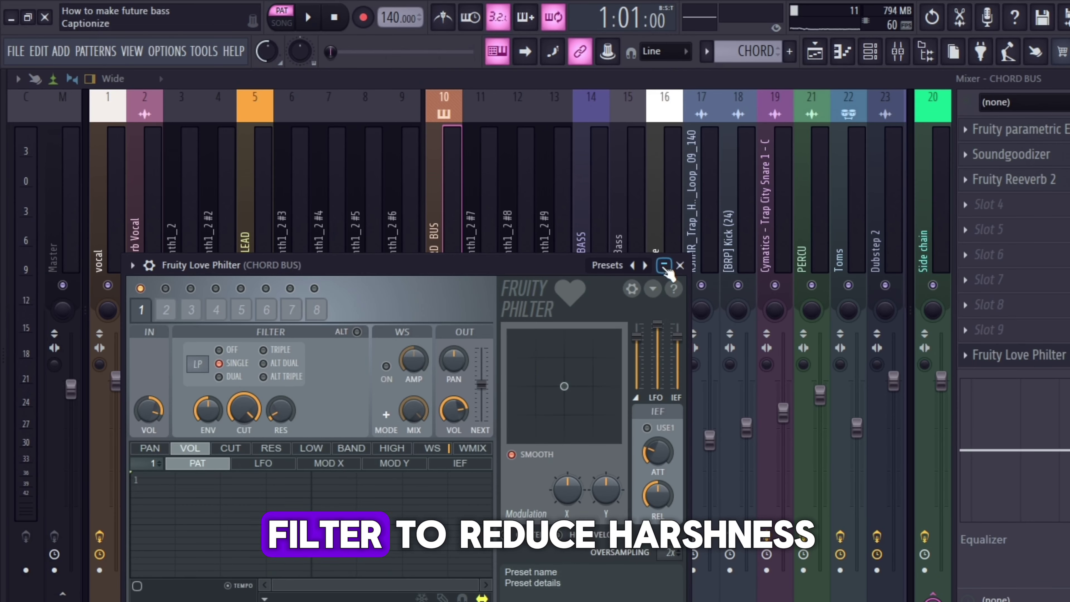
click(681, 266)
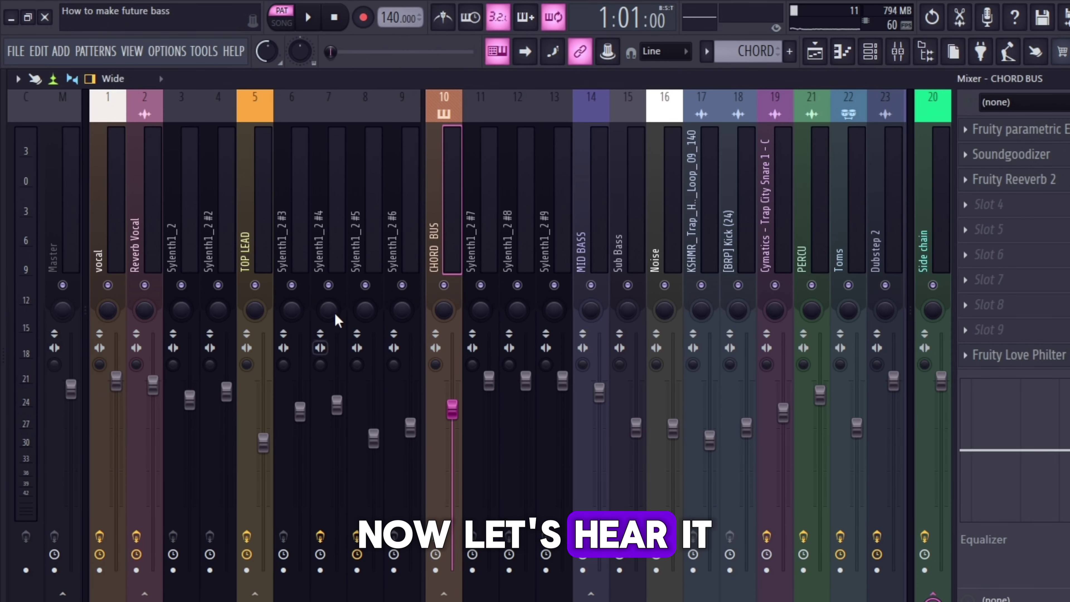
- Play the CHORD pattern with the CHORD BUS effects bypassed and again with them enabled to compare the sound
key(space)
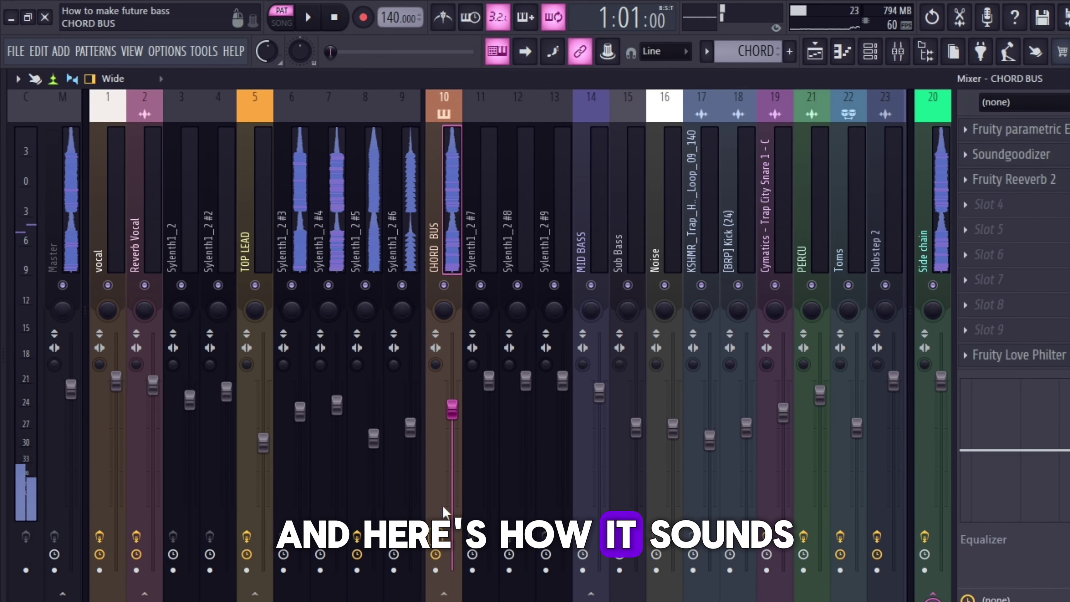
key(space)
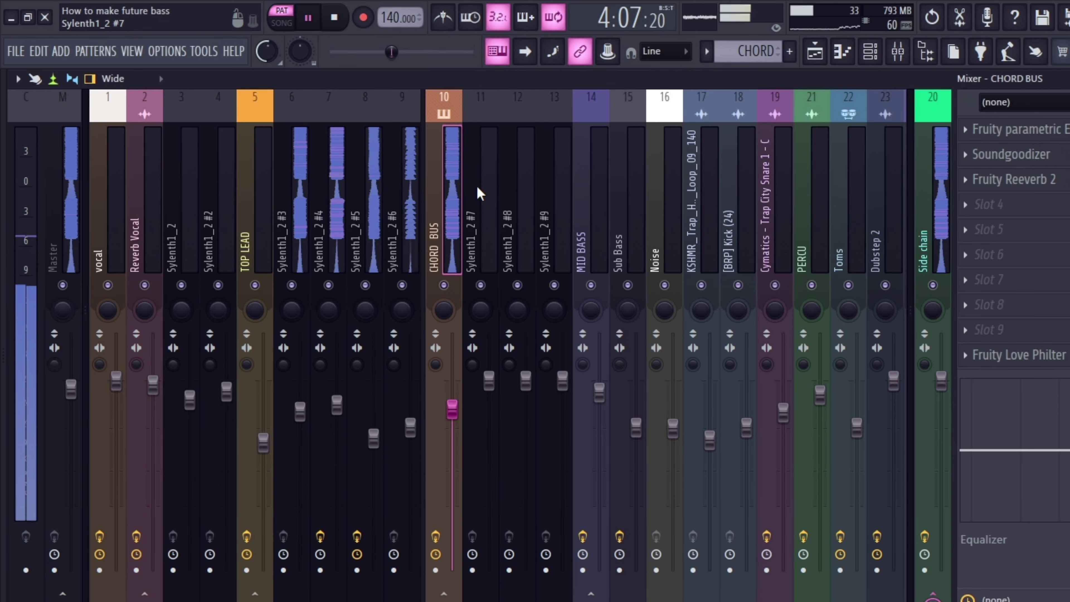
key(space)
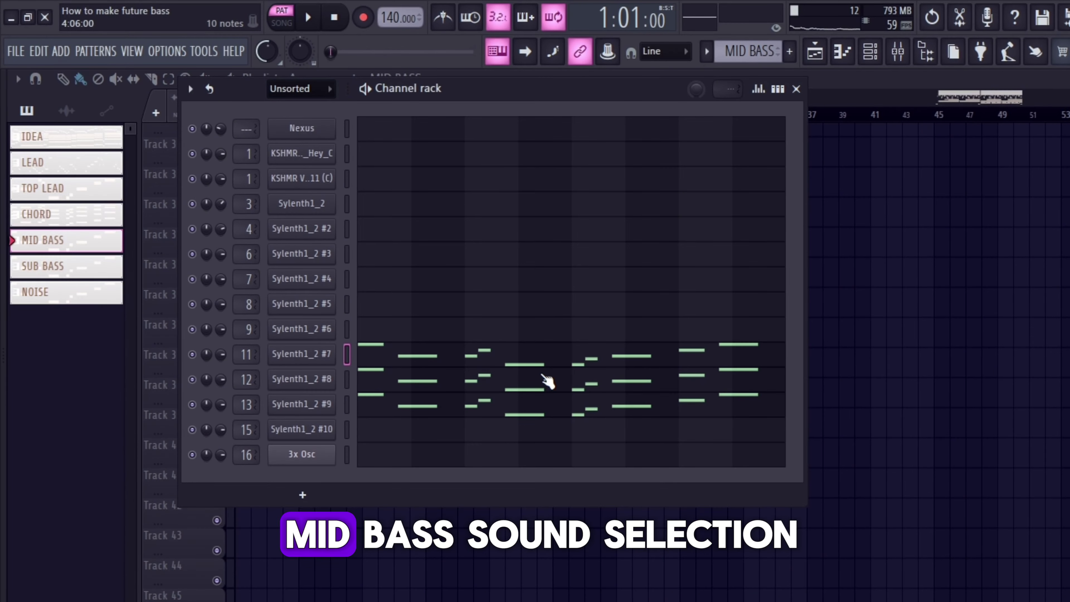
- Audition notes on the MID BASS pattern's layers Sylenth1_2 #7, #8 and #9, and play the pattern
key(x)
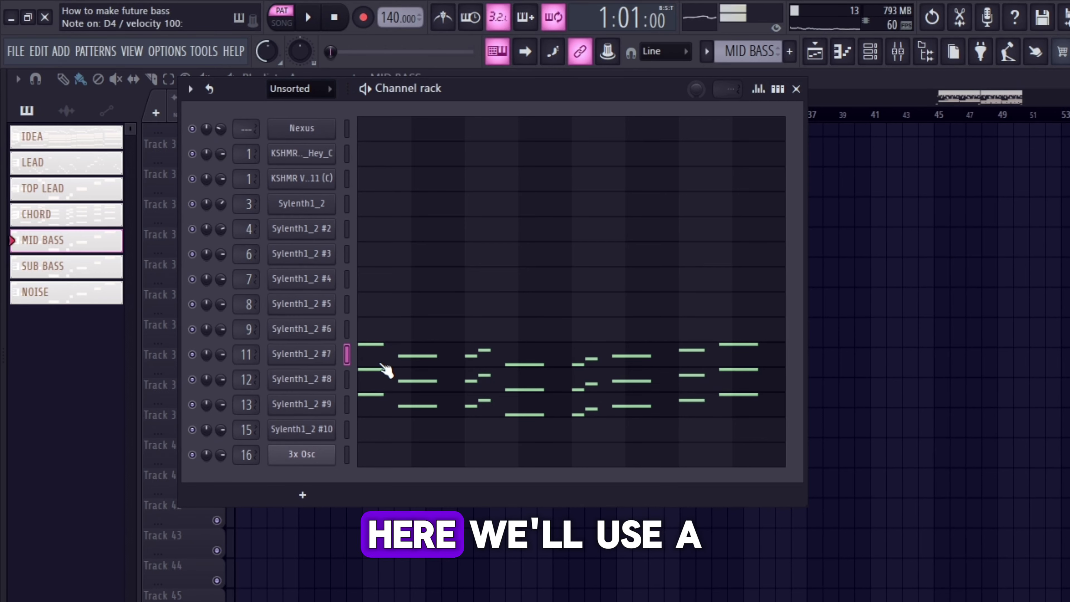
click(345, 382)
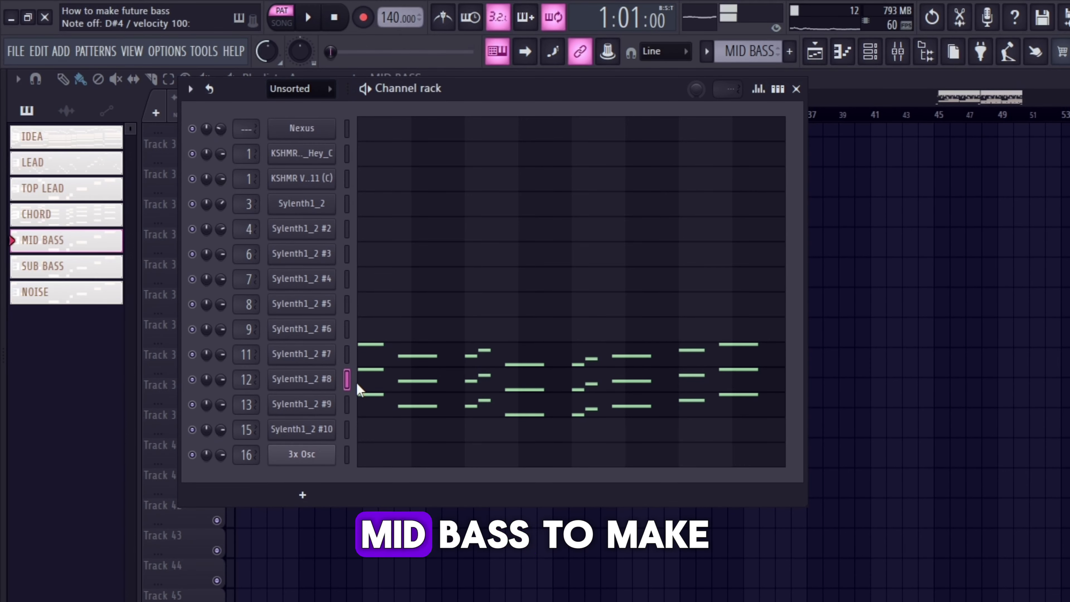
click(347, 405)
key(b)
key(h)
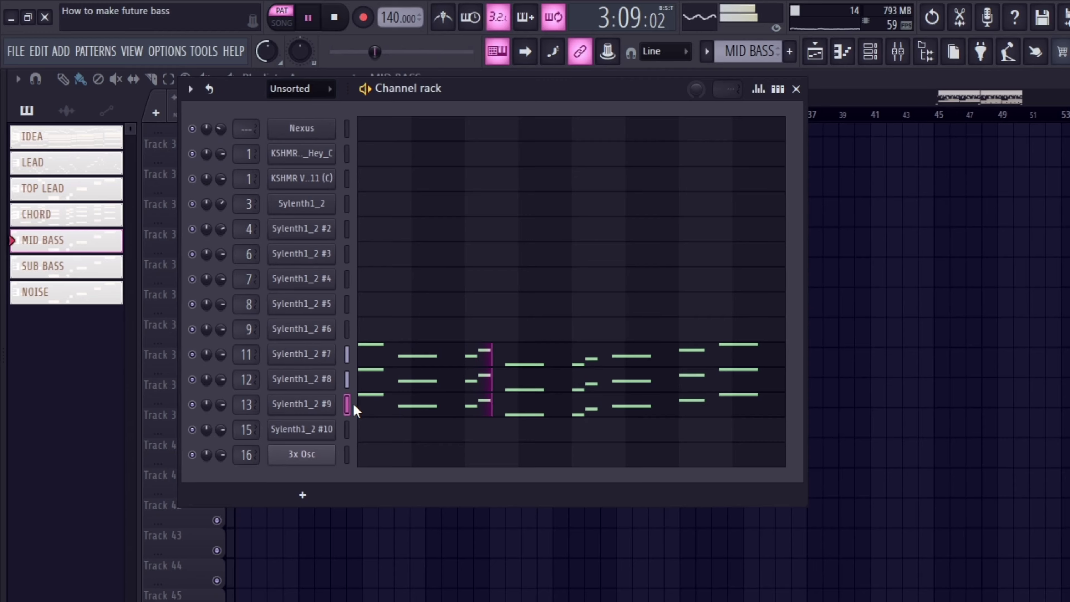
key(space)
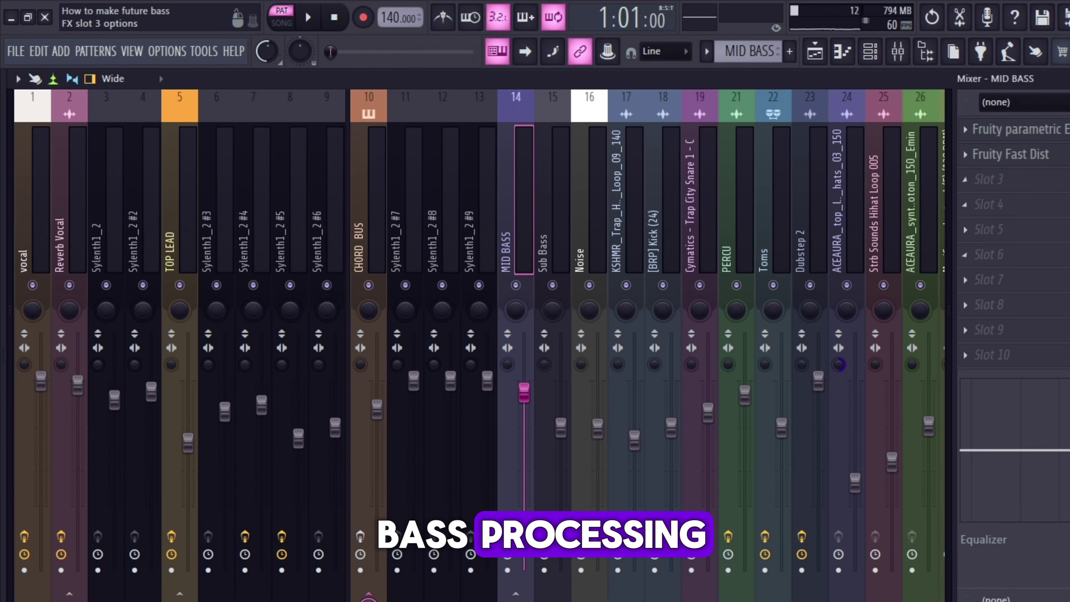
- Examine the parametric EQ 2 curve and the Fruity Fast Dist settings on the MID BASS track
click(1012, 129)
drag(331, 169, 425, 175)
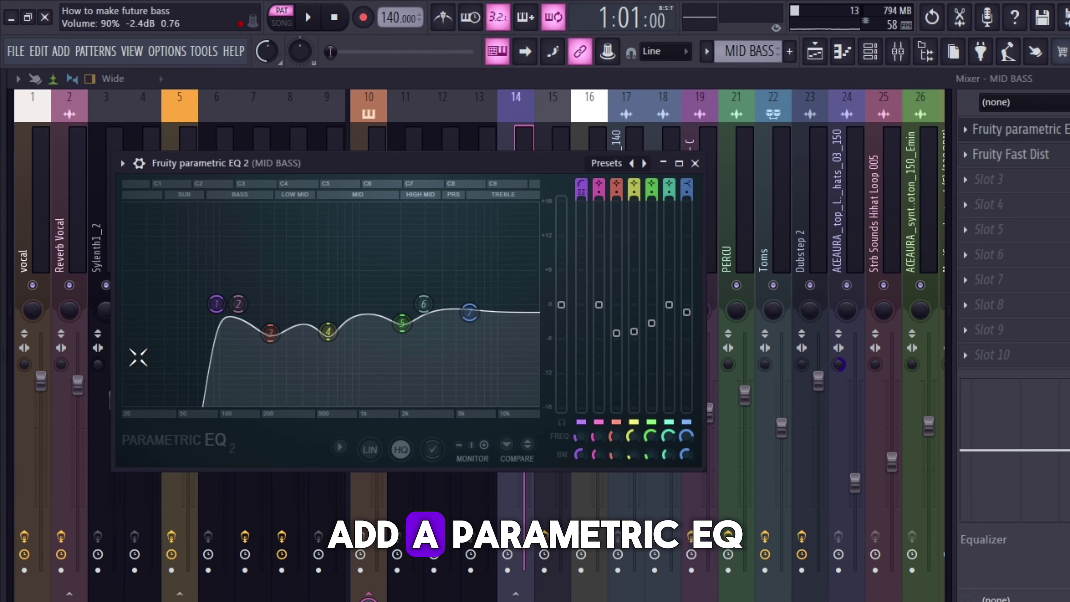
click(697, 165)
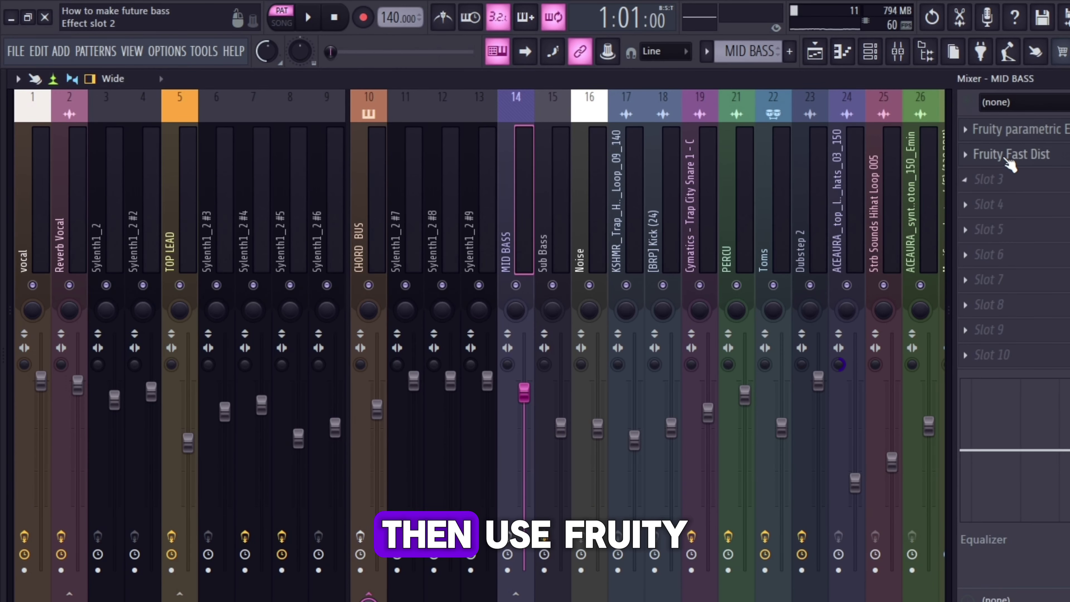
click(1011, 154)
drag(188, 180, 238, 219)
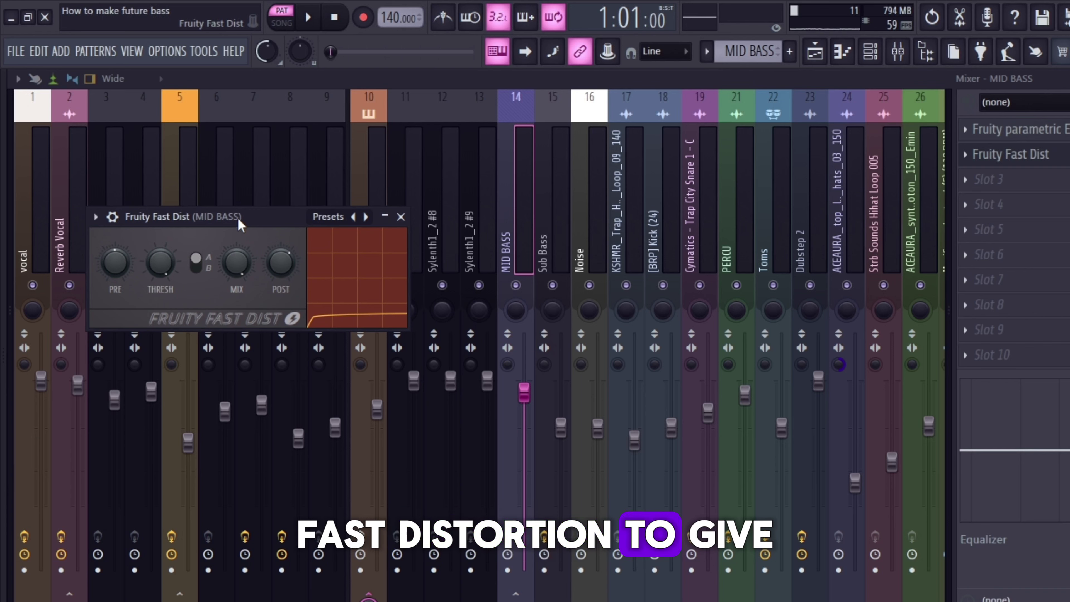
click(401, 217)
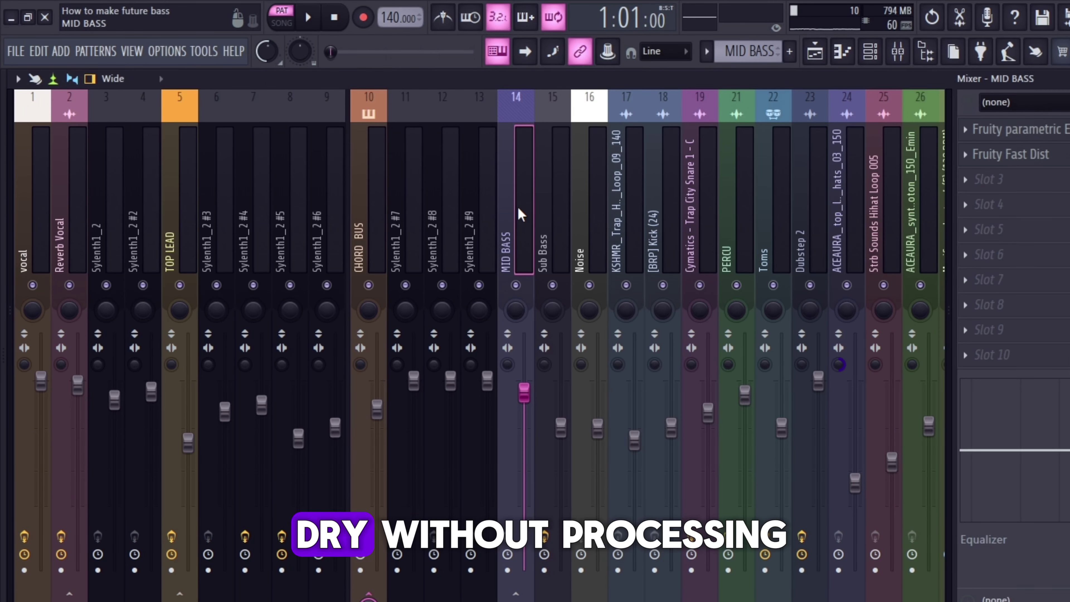
- Compare the MID BASS pattern's playback with its track effects bypassed and enabled, and listen to the SUB BASS pattern
key(space)
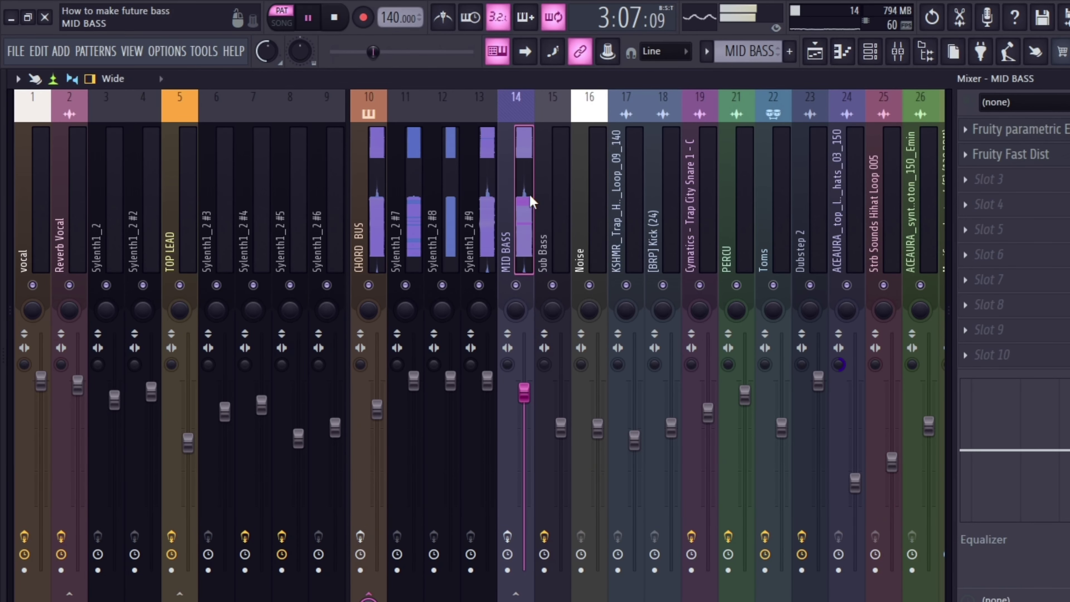
key(space)
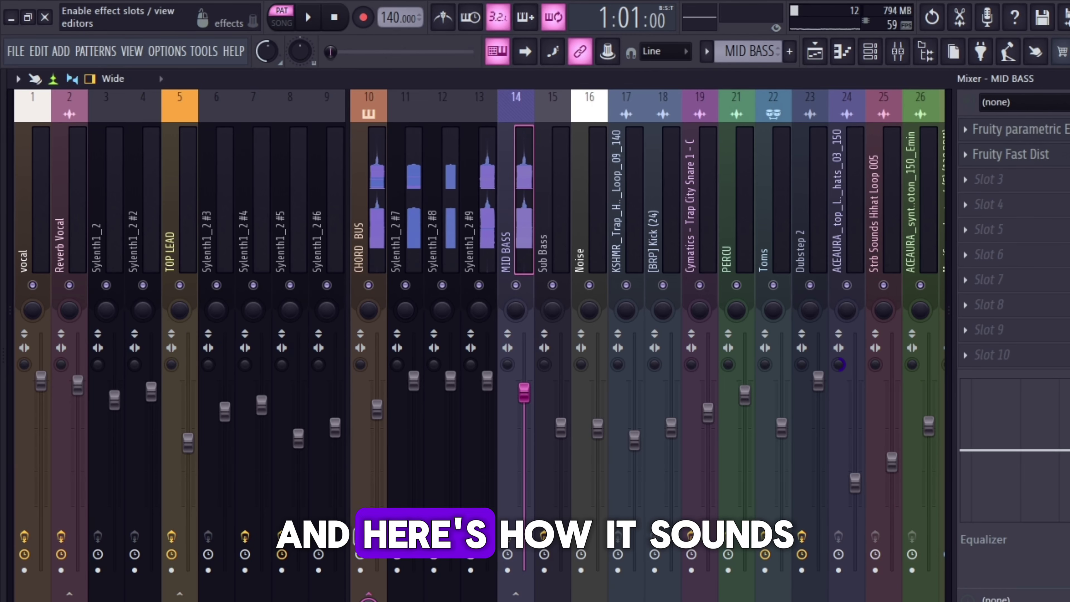
key(space)
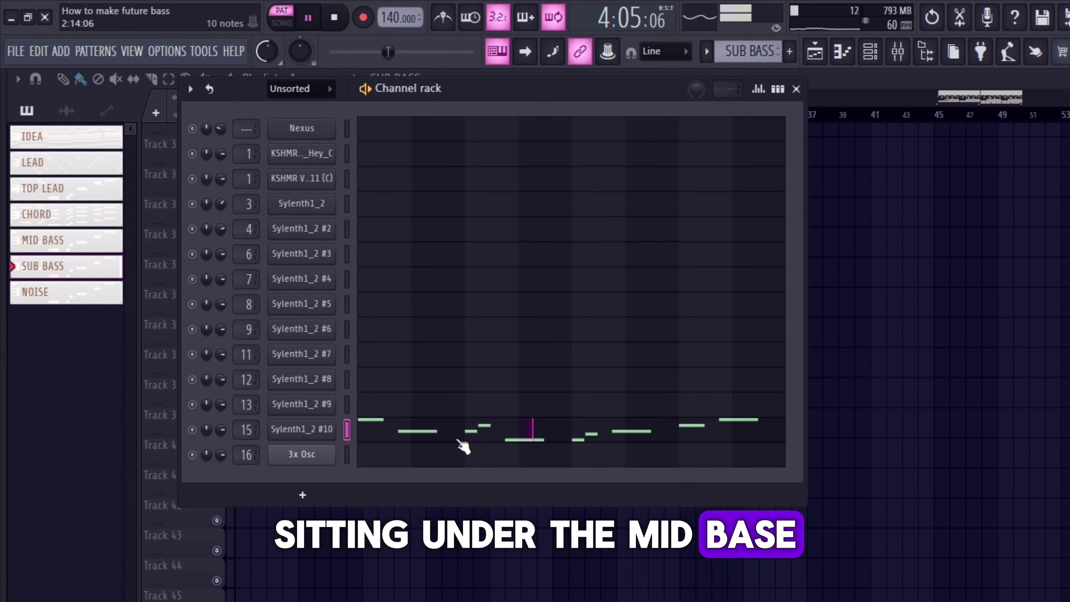
key(space)
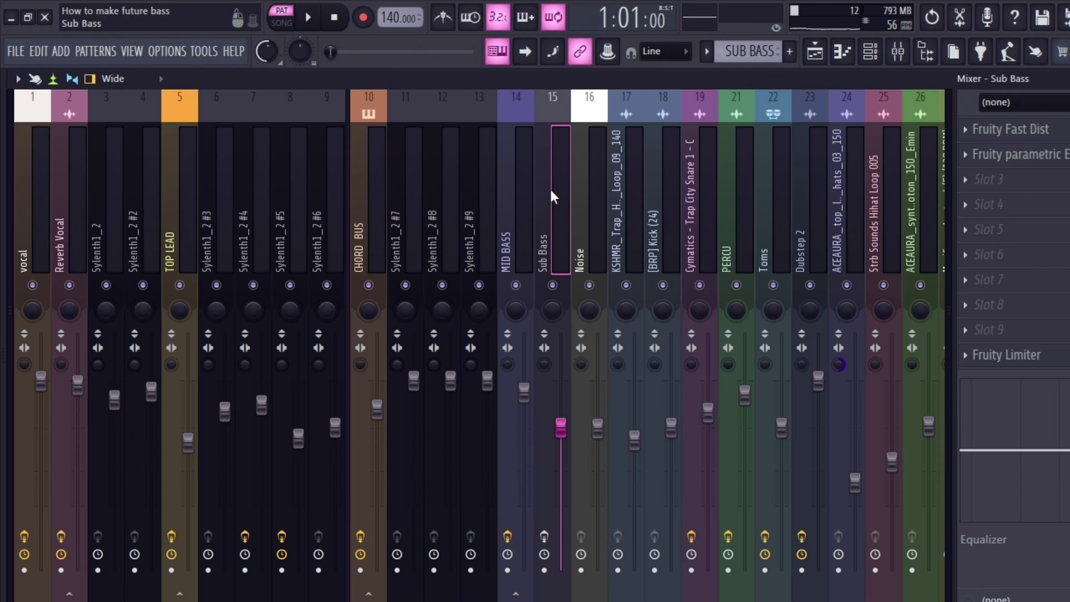
- Examine the Fruity Fast Dist settings on the Sub Bass track
click(1043, 134)
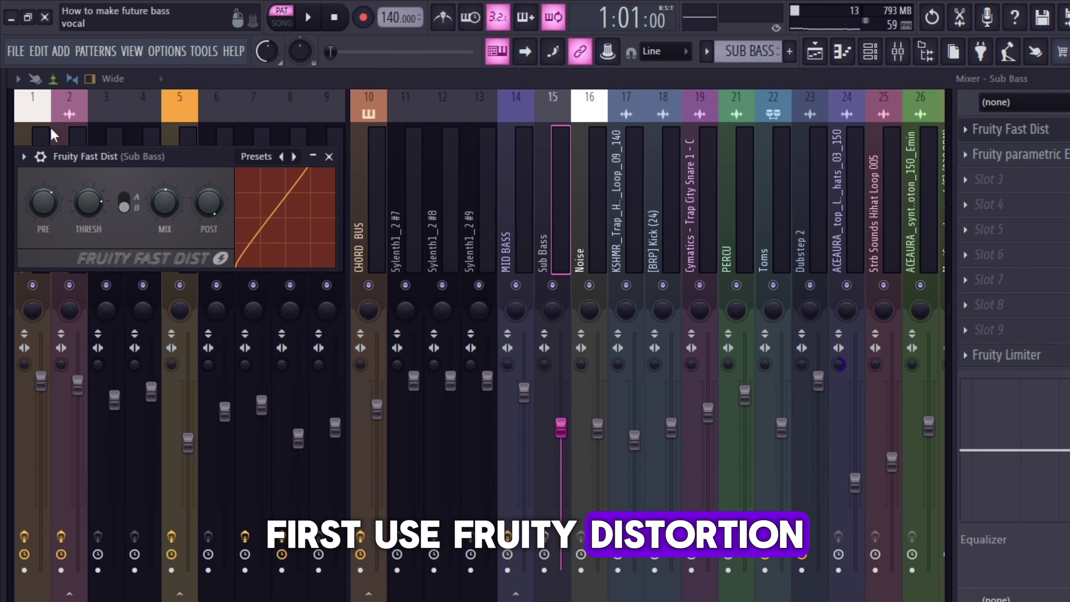
drag(139, 157, 241, 198)
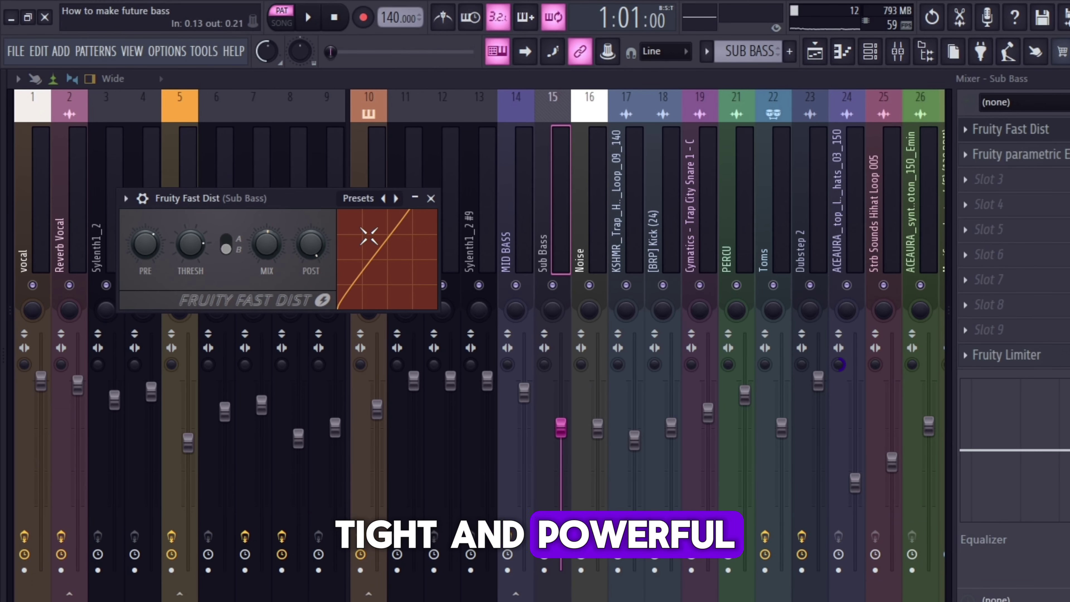
click(430, 199)
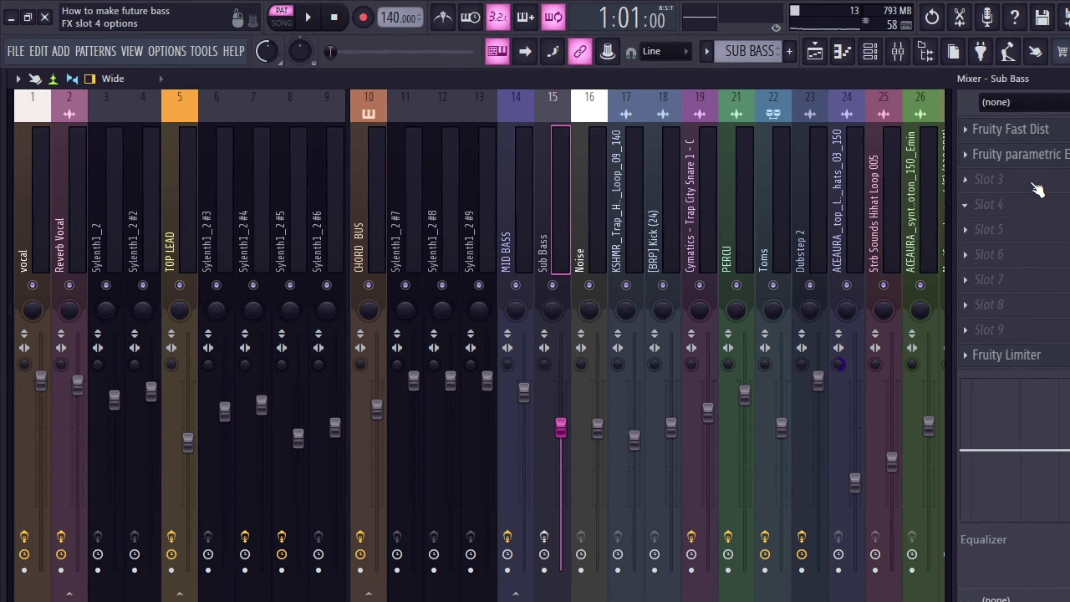
- Examine the Sub Bass track's parametric EQ 2 curve and play the SUB BASS pattern with effects bypassed and enabled
click(1014, 156)
drag(172, 178, 319, 185)
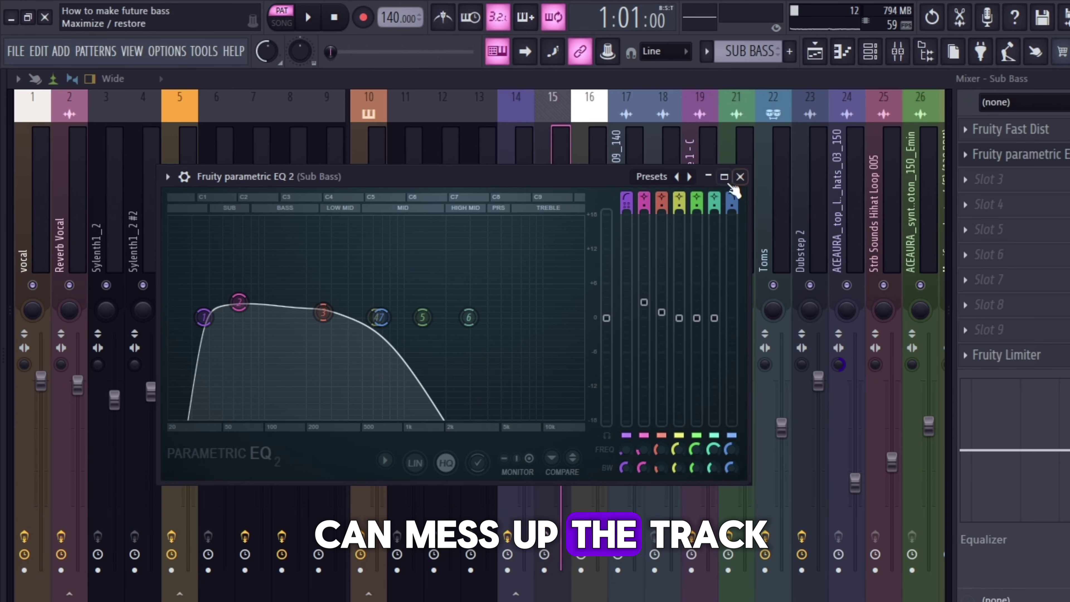
click(740, 177)
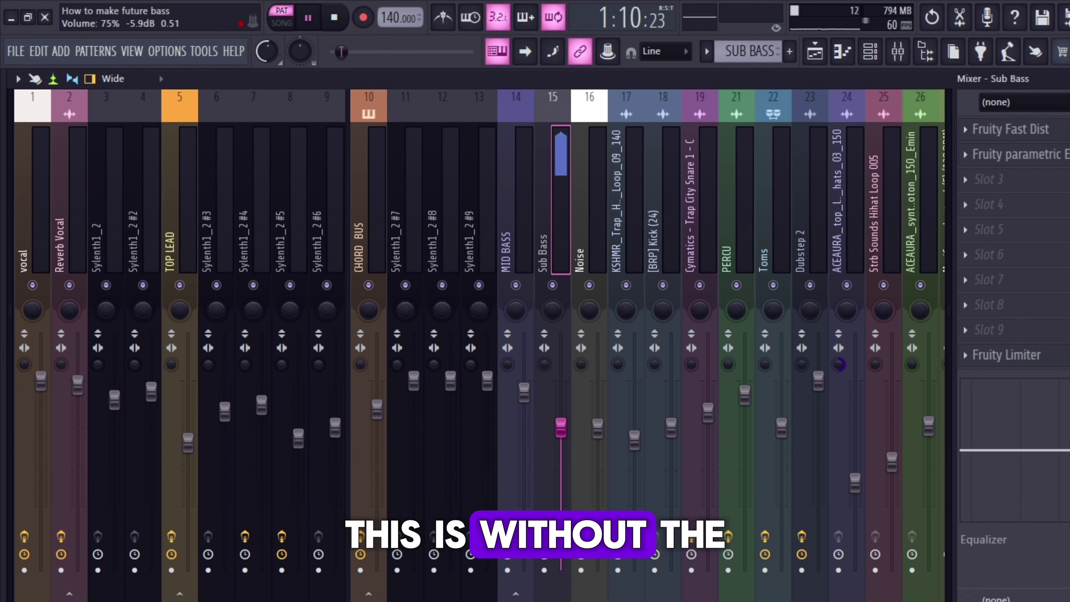
key(space)
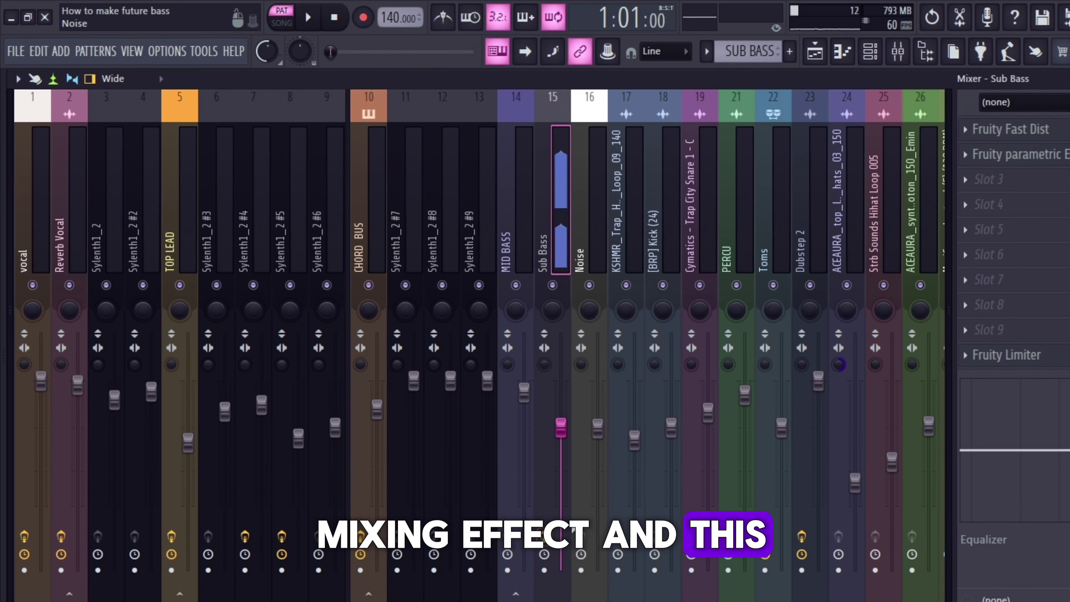
key(space)
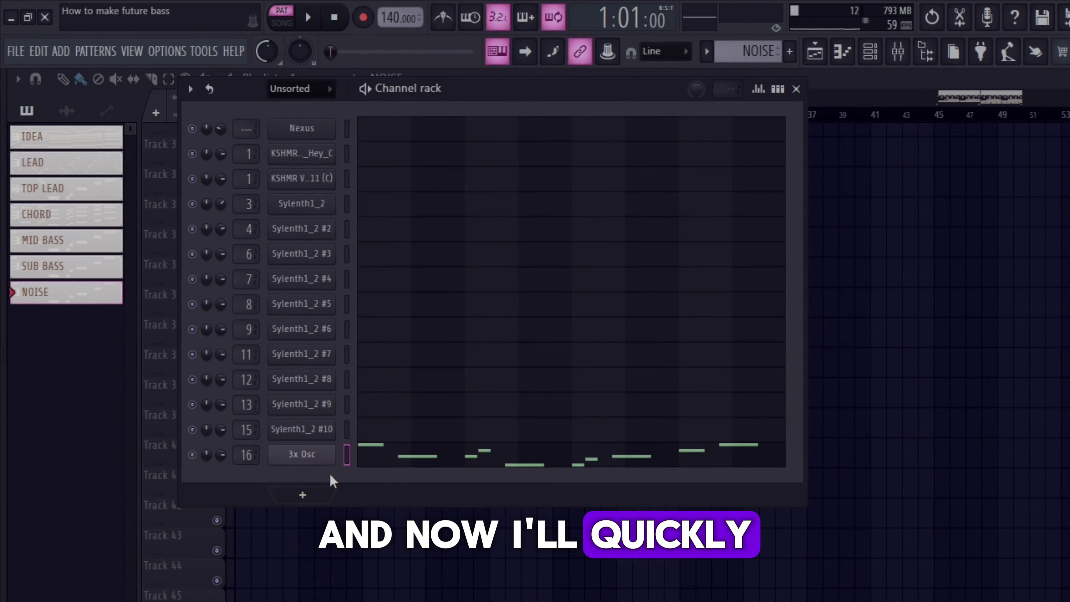
- Examine the oscillator waveforms and tuning of the 3x Osc channel used by the NOISE pattern
click(313, 458)
drag(407, 289, 485, 259)
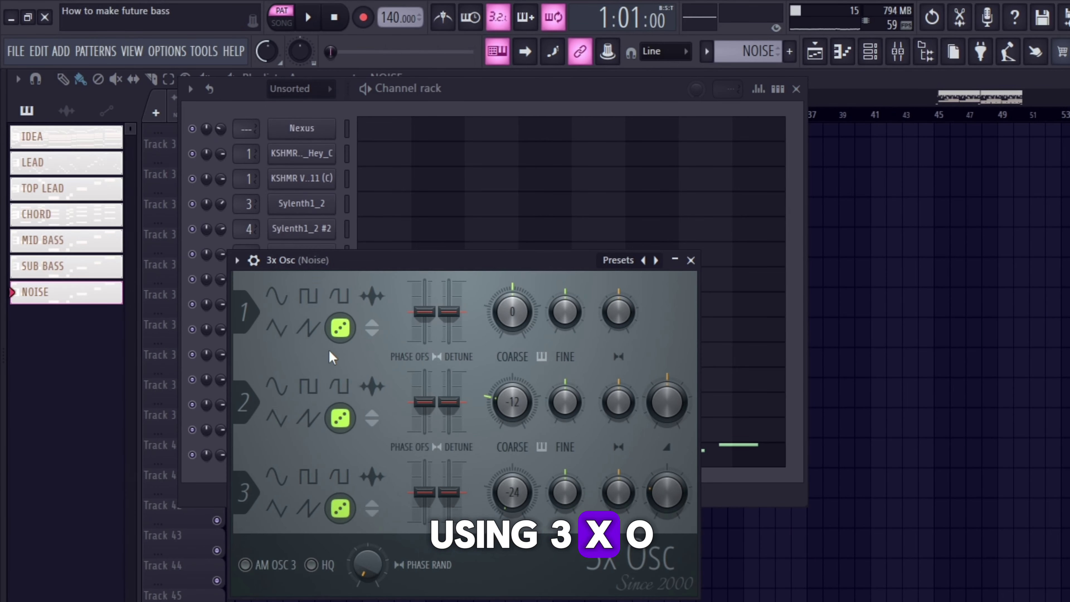
click(690, 261)
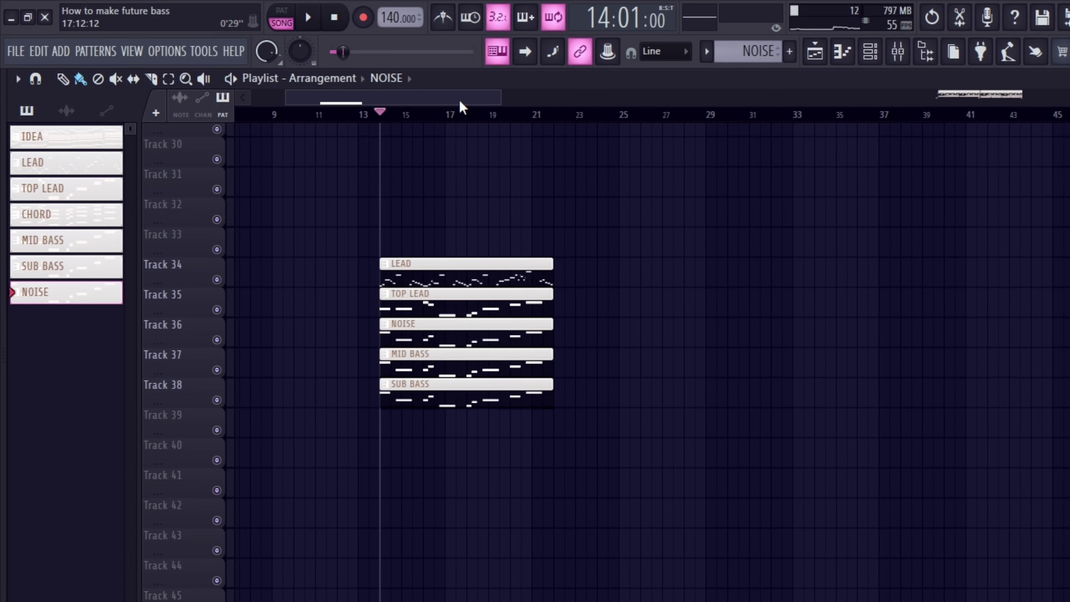
- Play the stacked LEAD, TOP LEAD, NOISE, MID BASS and SUB BASS clips together from the playlist in song mode
drag(460, 102, 437, 105)
key(space)
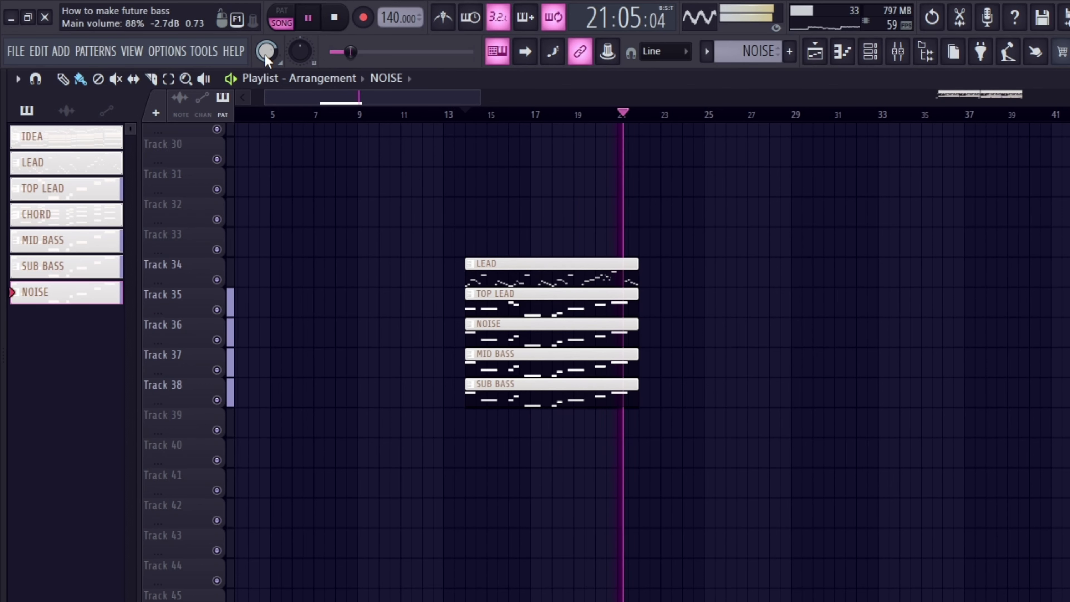
key(space)
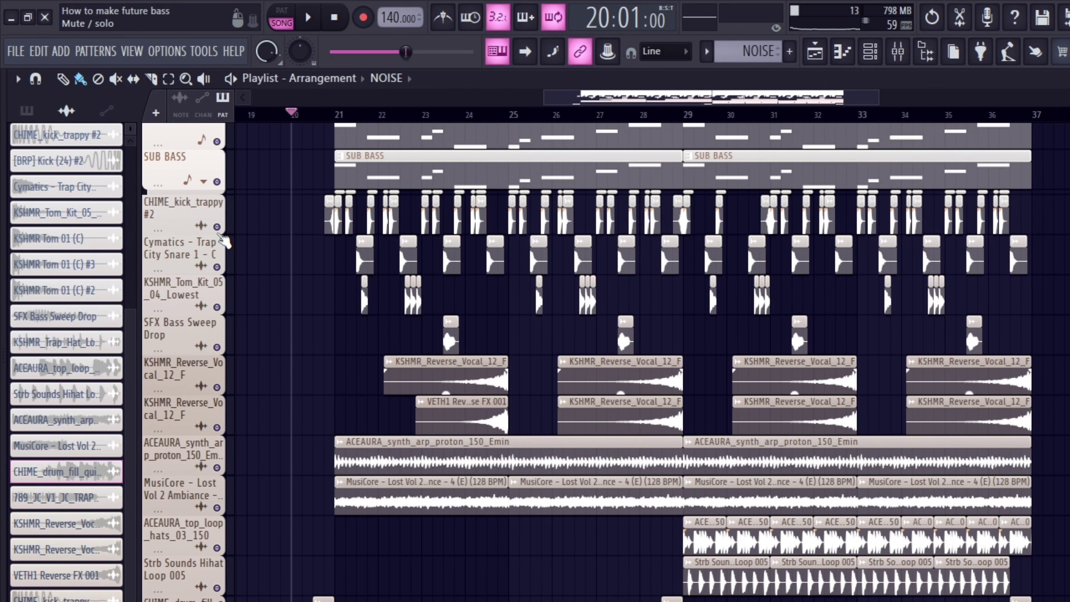
- Solo the CHIME_kick_trappy #2 track in the playlist and play its kick pattern from just before bar 21
right_click(216, 227)
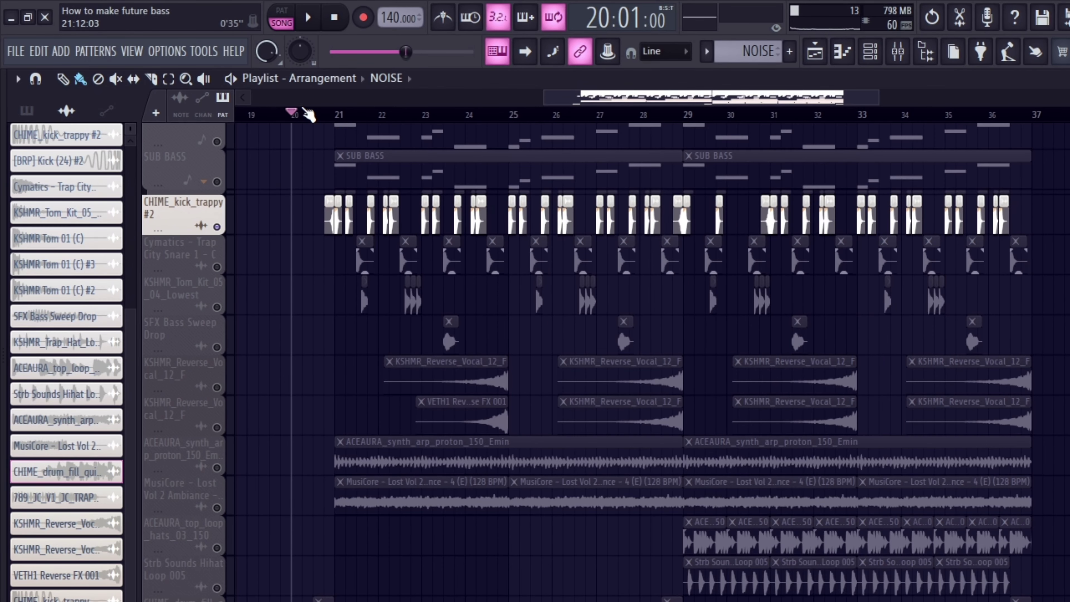
scroll(339, 120, up, 2)
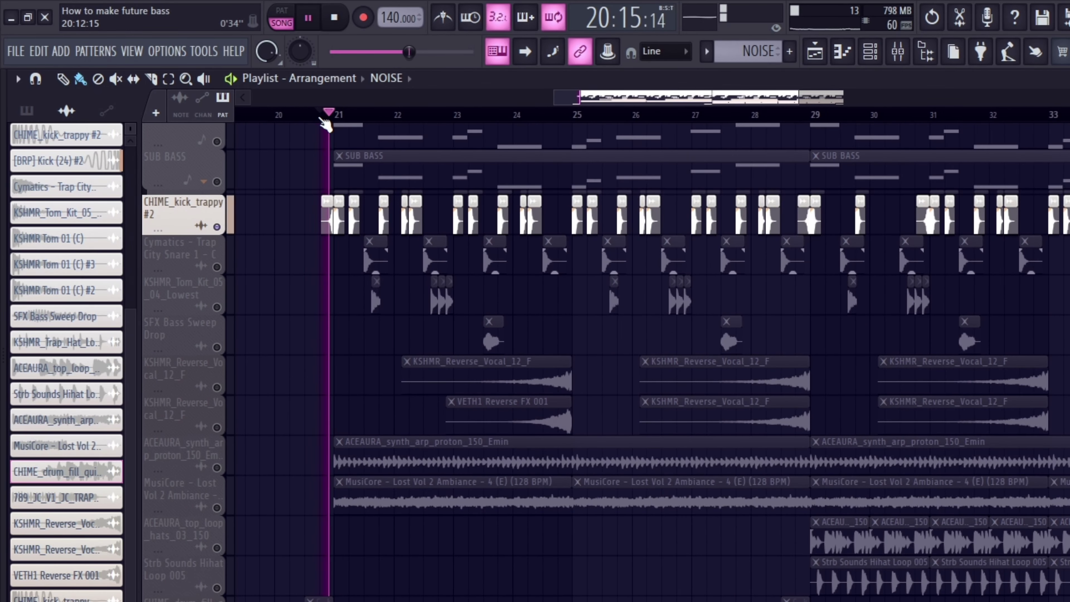
scroll(320, 118, down, 3)
scroll(320, 119, up, 2)
mouse_move(671, 97)
mouse_down()
mouse_move(658, 96)
mouse_move(683, 100)
mouse_up()
scroll(670, 113, down, 1)
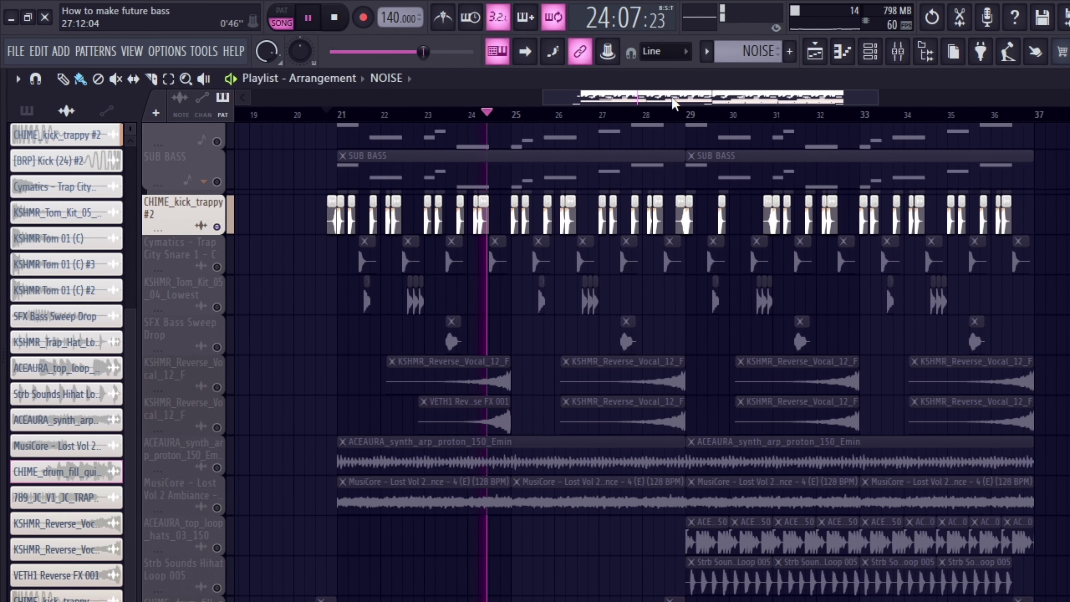
key(space)
- Solo the Cymatics Trap City Snare track and play its snare hits
click(220, 269)
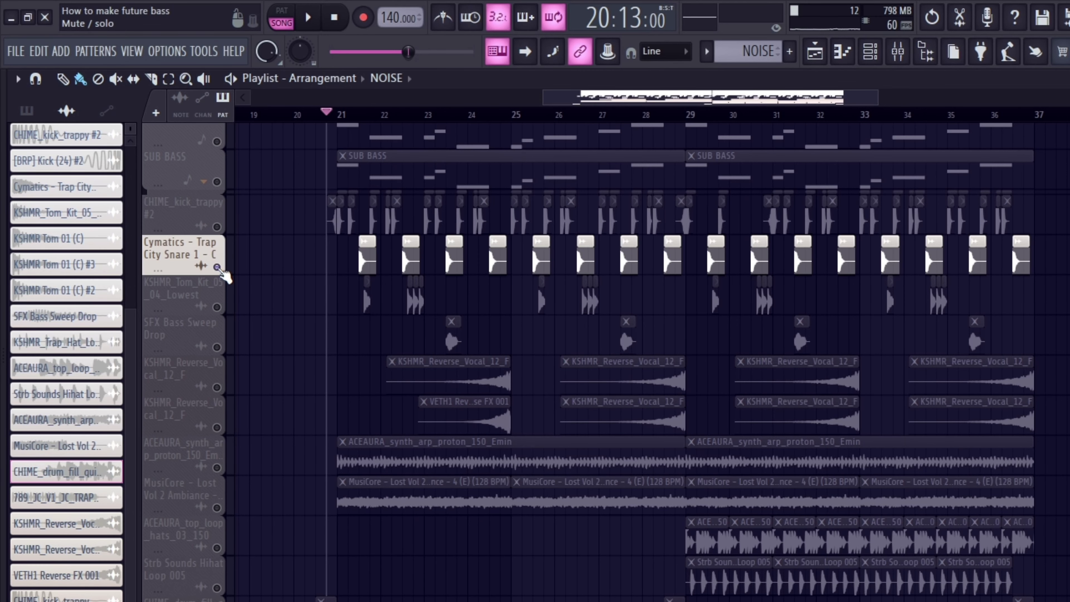
key(space)
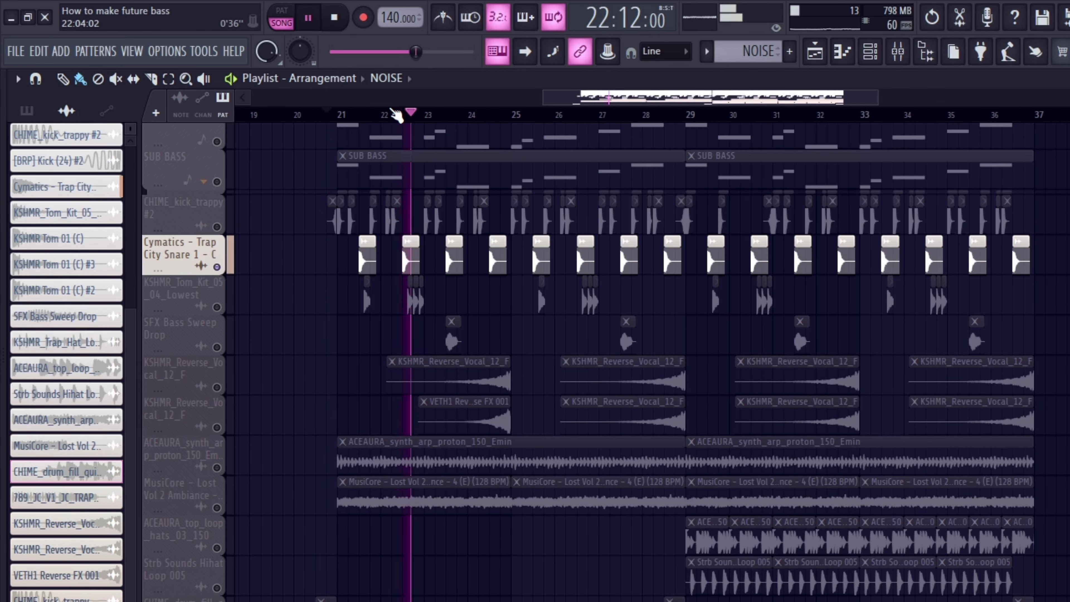
key(space)
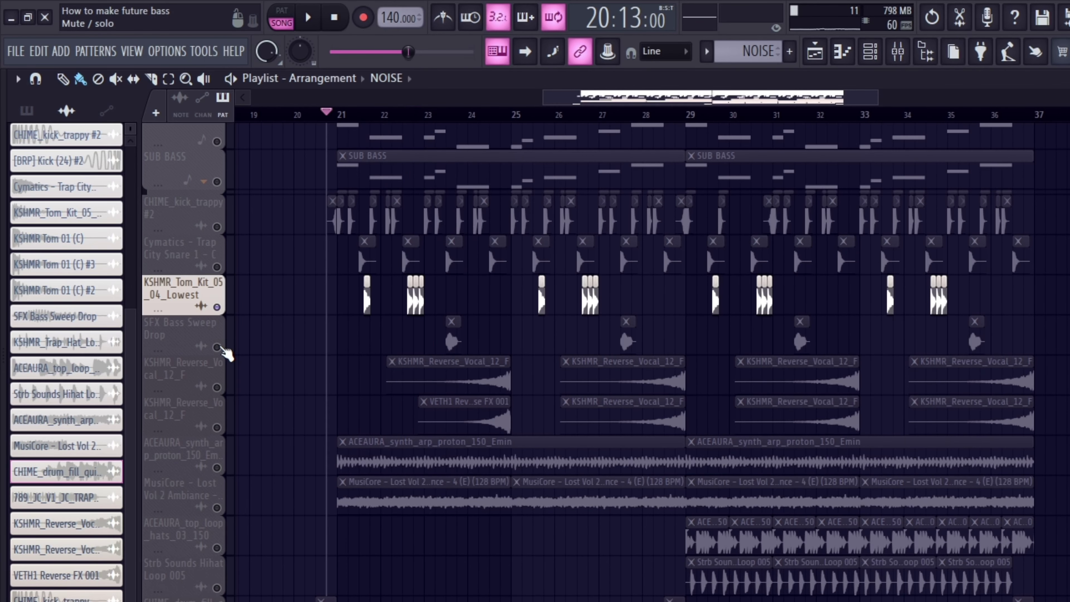
- Play the KSHMR_Tom_Kit_05_04_Lowest and SFX Bass Sweep Drop tracks together with all other tracks muted
click(218, 347)
key(space)
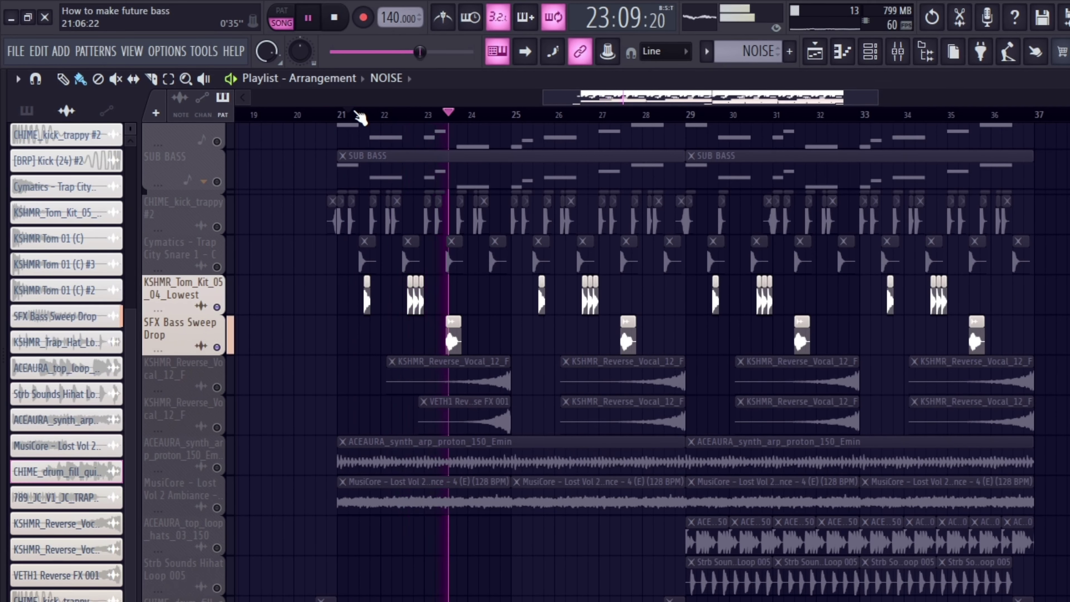
key(space)
- Solo both KSHMR_Reverse_Vocal_12_F tracks and play their reverse effects from the middle of bar 22
right_click(218, 388)
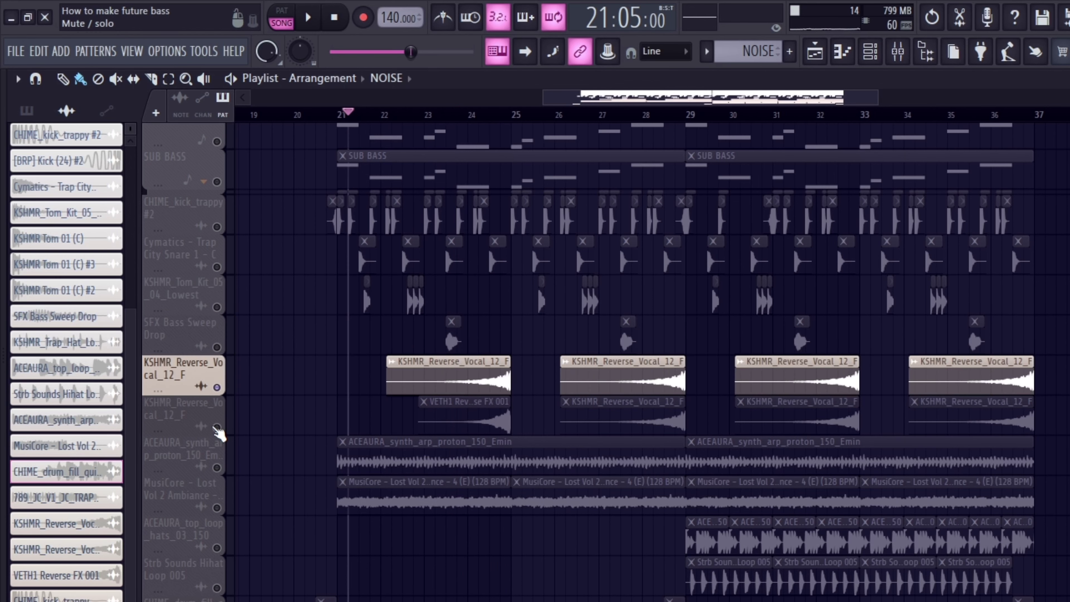
click(217, 428)
click(423, 120)
key(space)
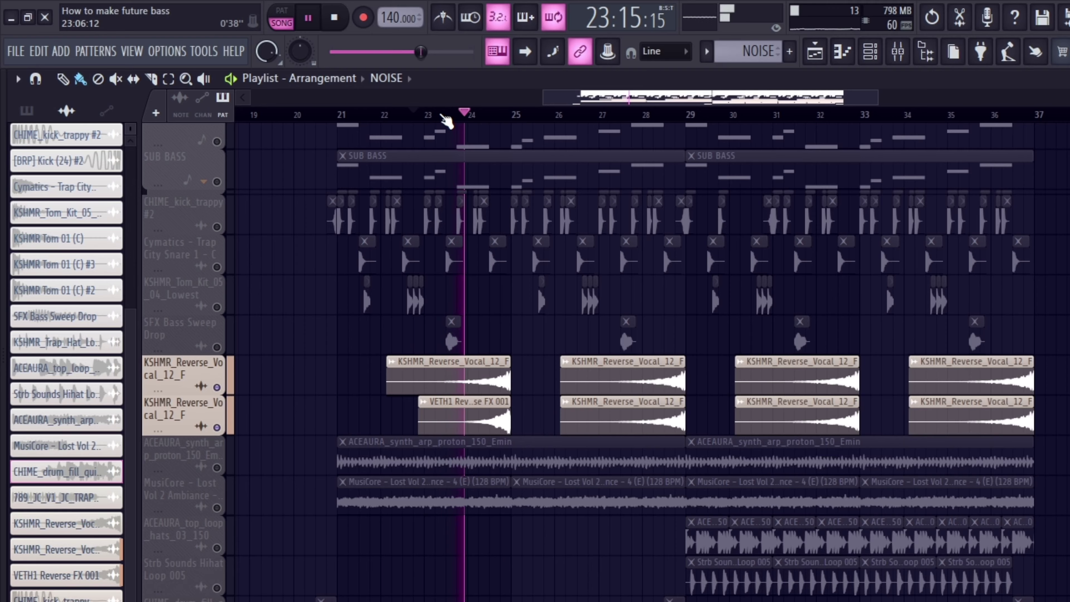
scroll(283, 330, down, 1)
key(space)
- Solo the ACEAURA_synth_arp_proton and MusiCore Ambiance tracks and play them from bar 21
right_click(218, 428)
click(219, 467)
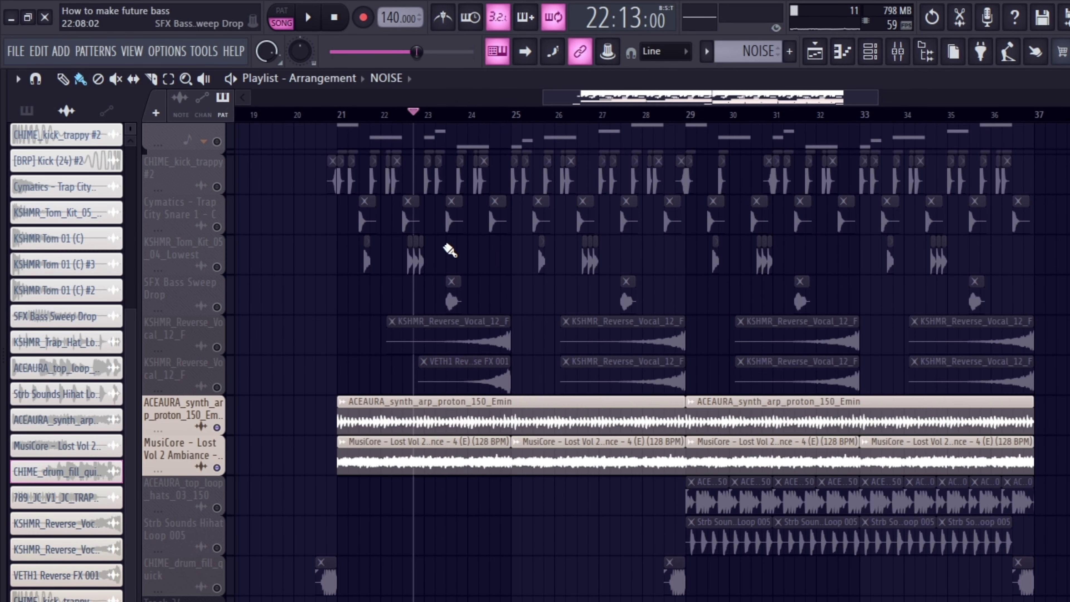
click(331, 119)
click(347, 119)
click(335, 114)
key(space)
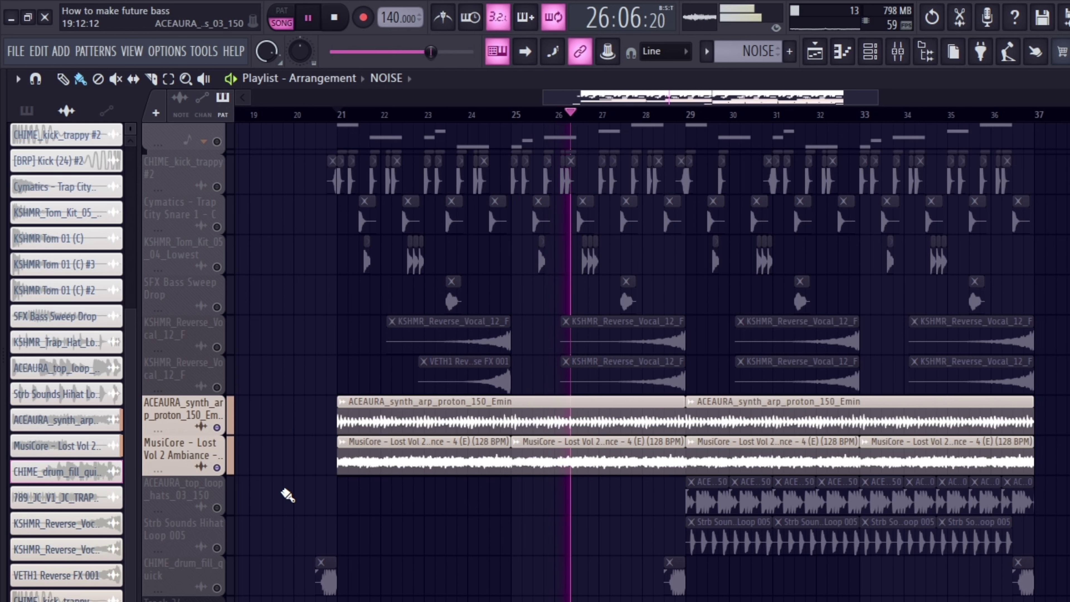
key(space)
- Solo the ACEAURA_top_loop_hats_03_150 and Strb Sounds Hihat Loop 005 tracks and play them from bar 29
click(222, 502)
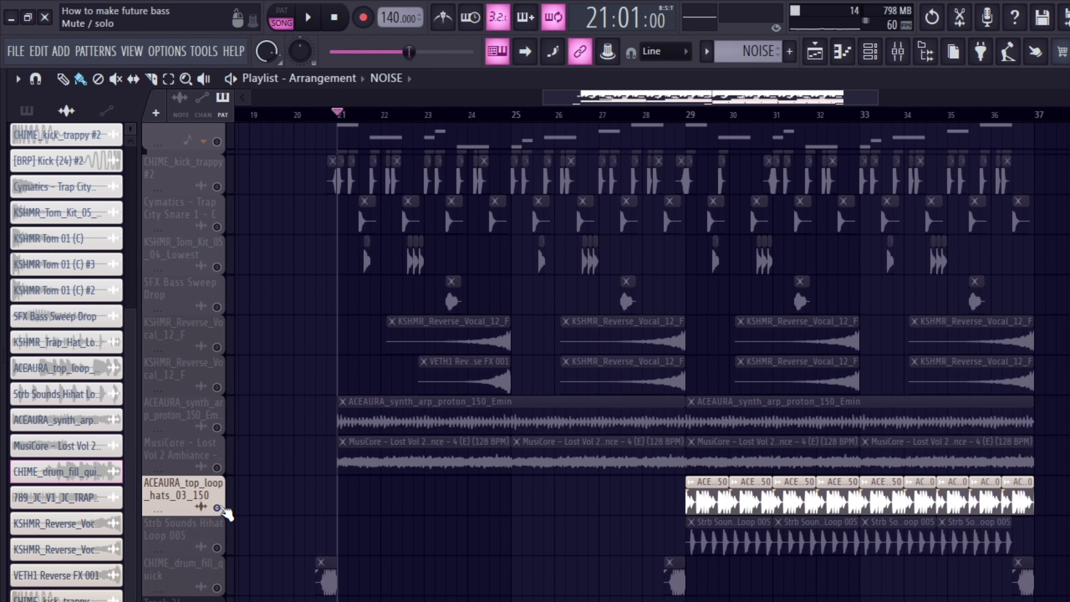
click(691, 118)
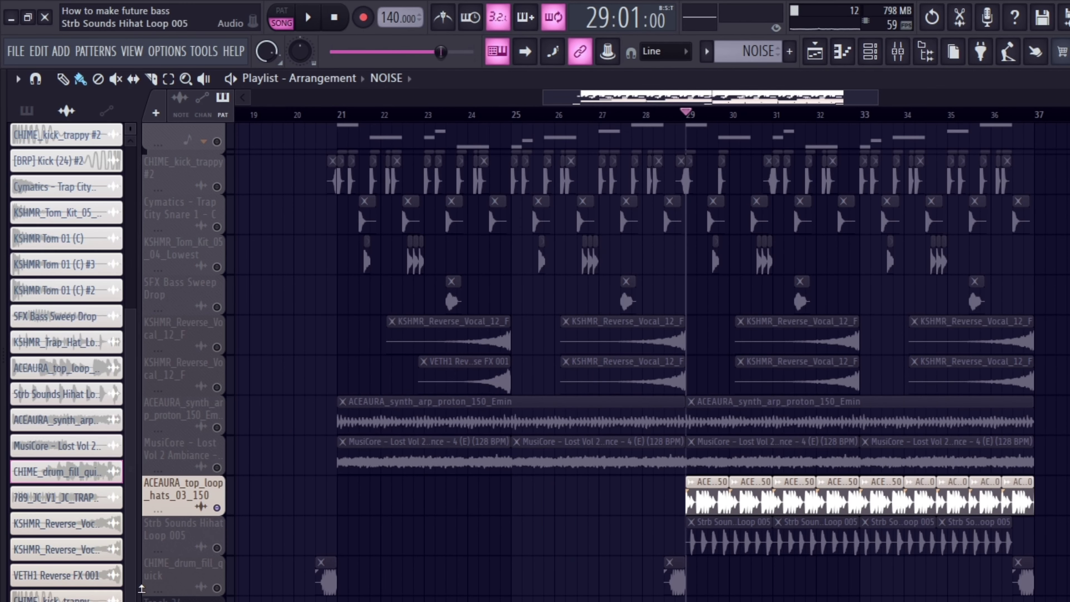
click(223, 548)
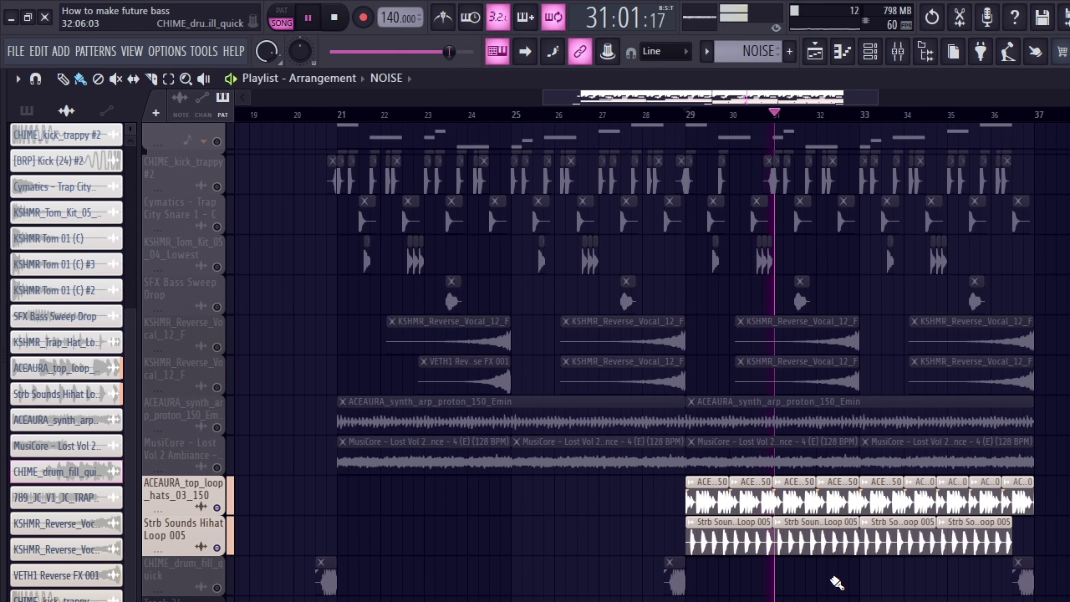
- Solo the CHIME_drum_fill_quick track and play its fill leading into bar 21
click(223, 591)
key(space)
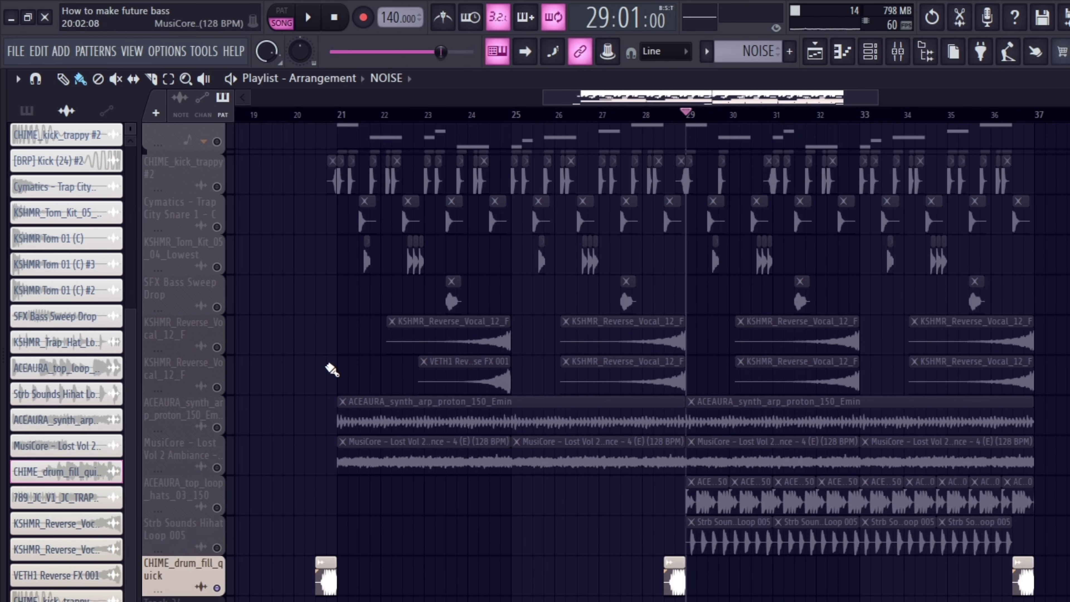
click(321, 119)
key(space)
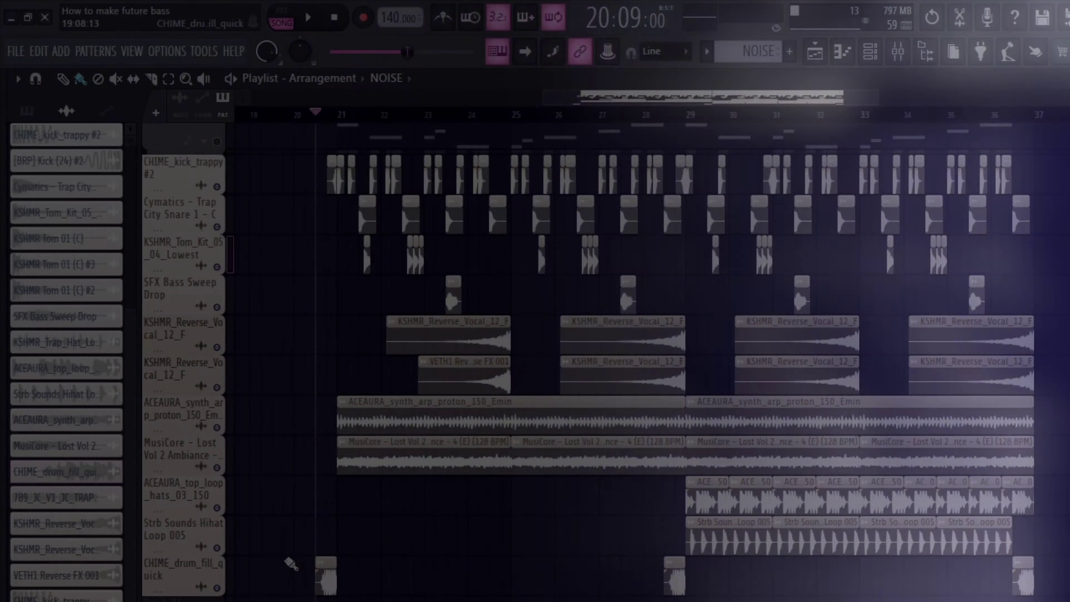
- Play all drum, effect, ambience and hat loop tracks together from bar 20 with the SUB BASS track muted
scroll(270, 447, up, 1)
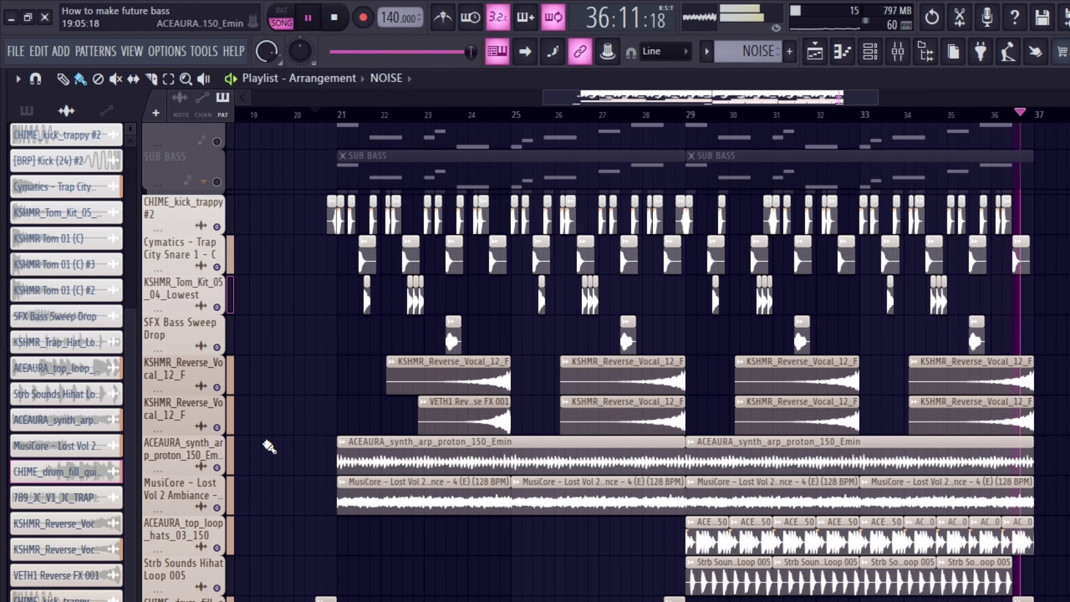
key(space)
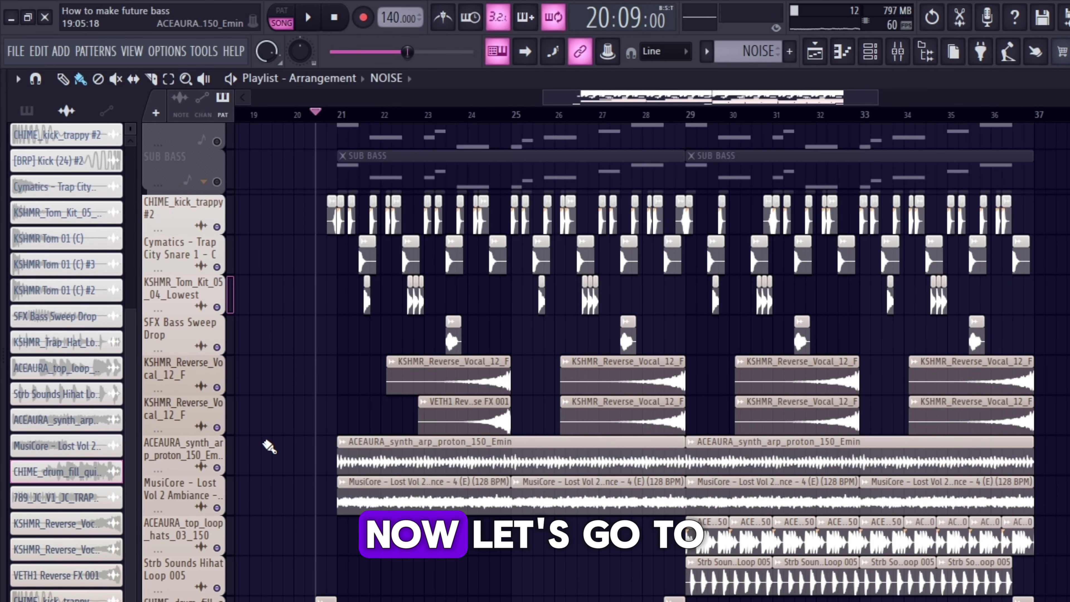